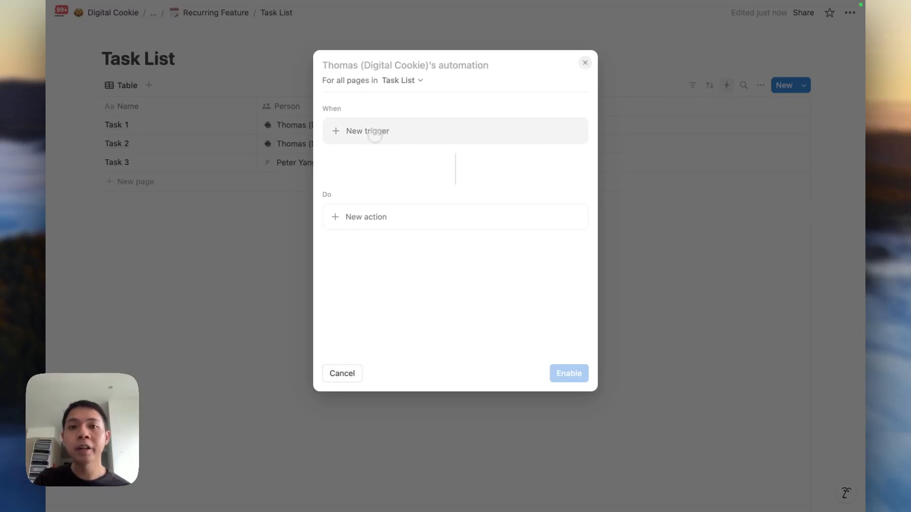
Give the new Task List automation a weekly recurring trigger on Wednesday and Friday.
left_click(375, 136)
left_click(368, 233)
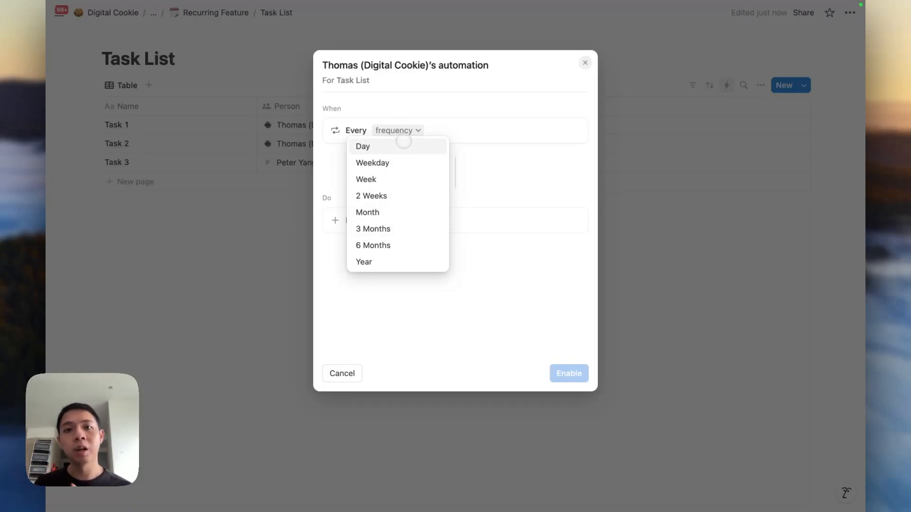
left_click(377, 180)
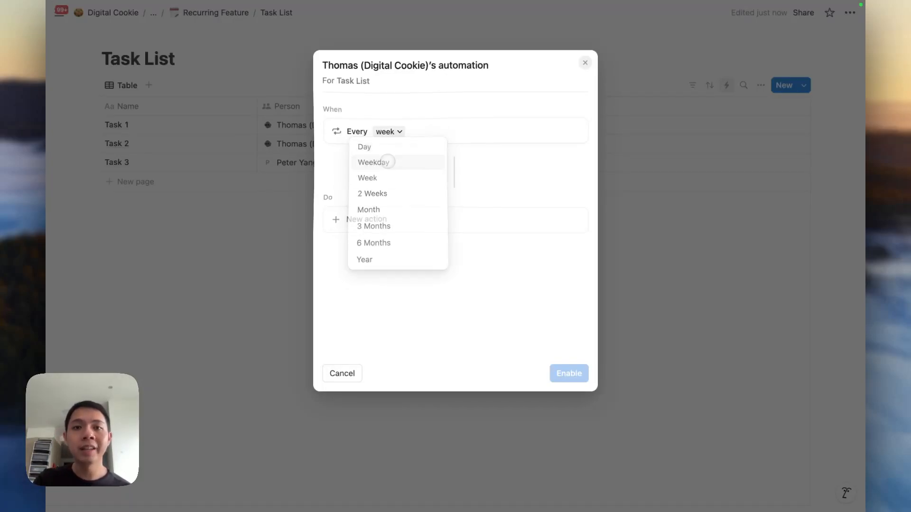
left_click(333, 168)
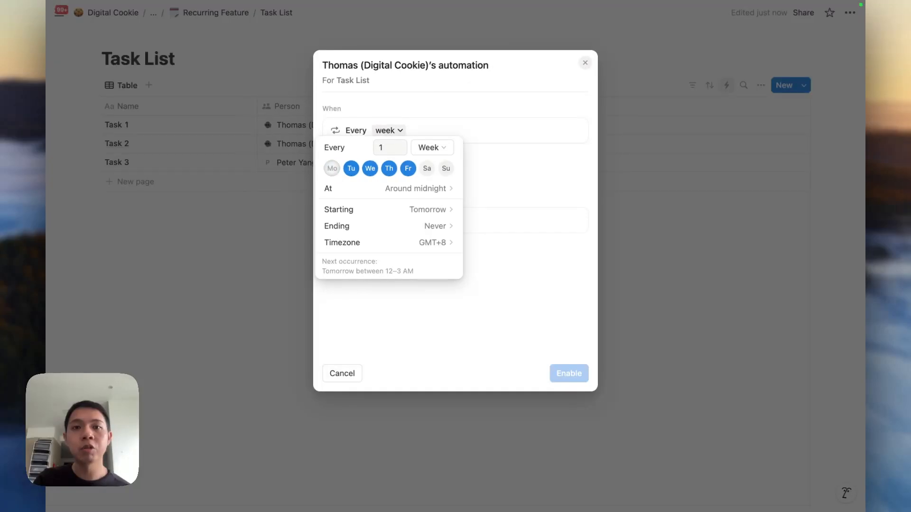
left_click(351, 169)
left_click(389, 168)
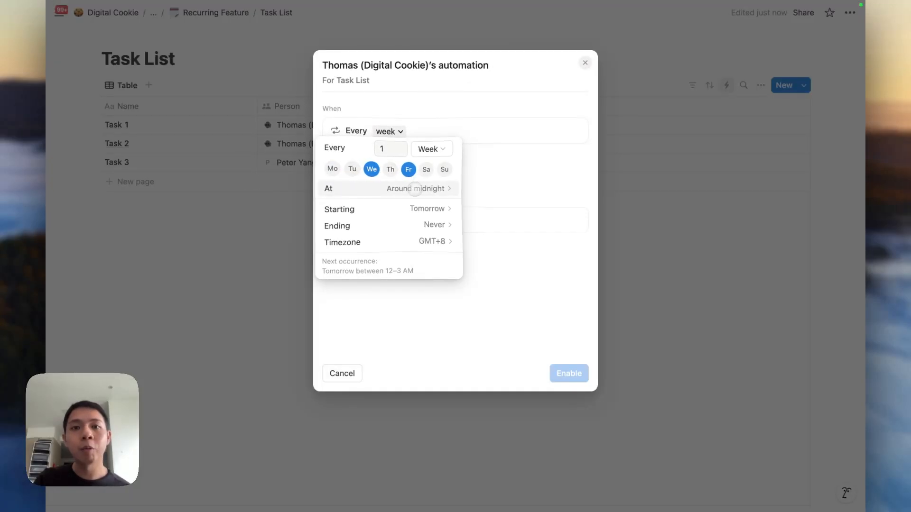
left_click(412, 189)
scroll(487, 280, "down", 5)
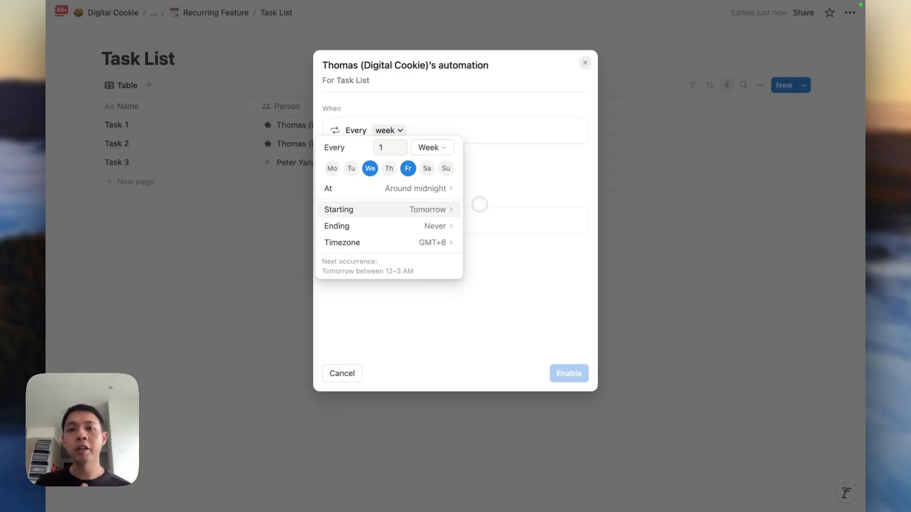
left_click(479, 205)
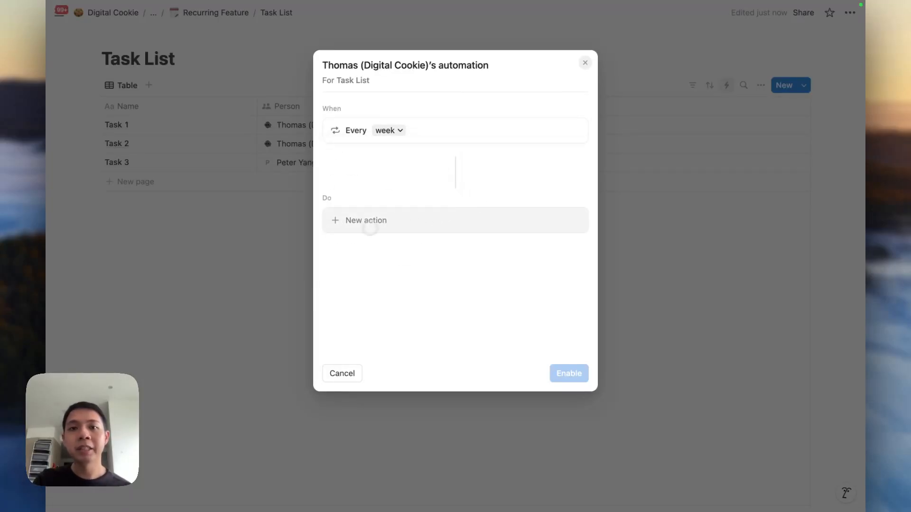
Add an action that adds a page named 'Exercise' to Task List, then enable the automation.
left_click(368, 223)
left_click(369, 265)
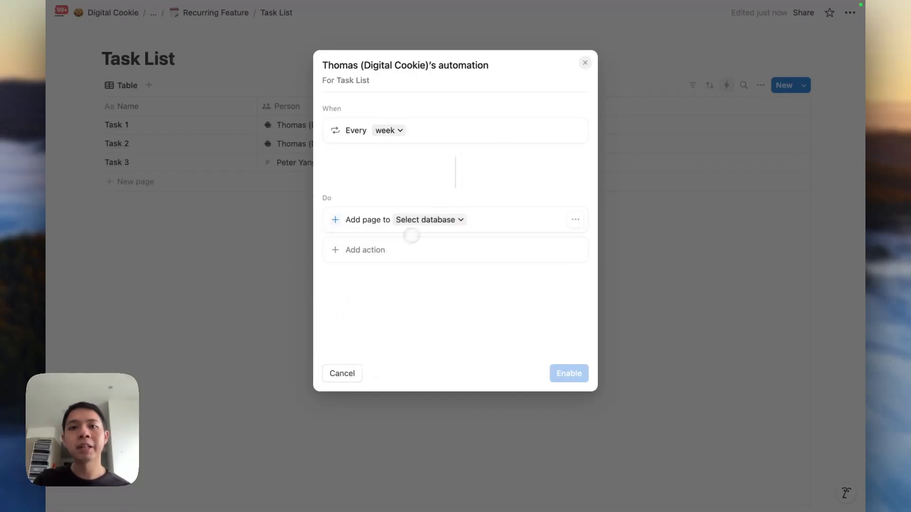
left_click(429, 219)
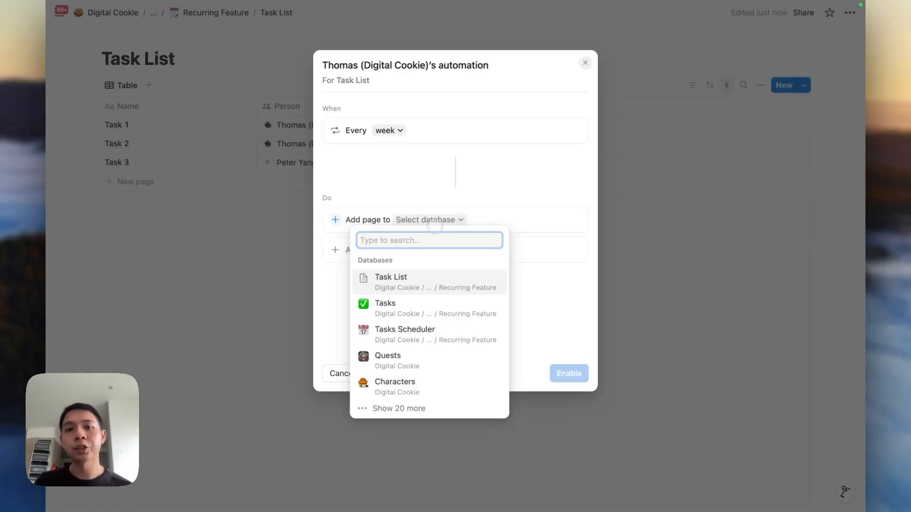
left_click(386, 280)
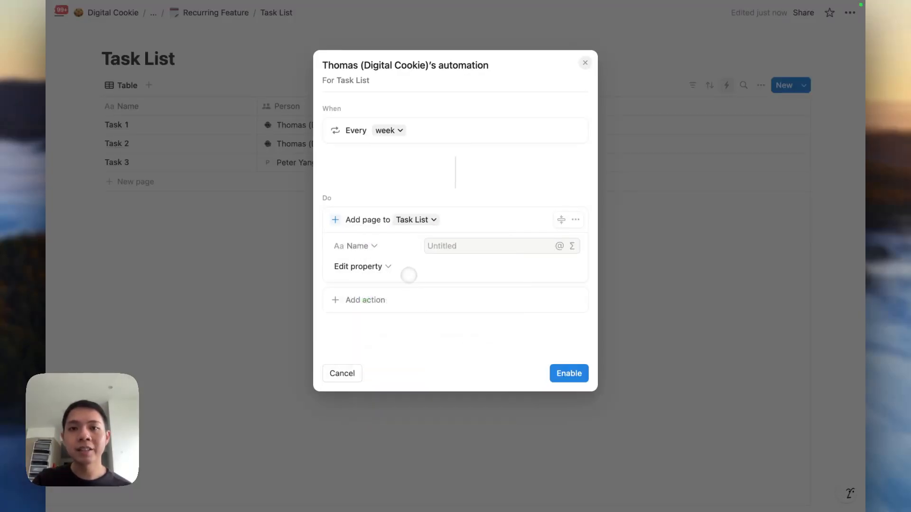
left_click(445, 251)
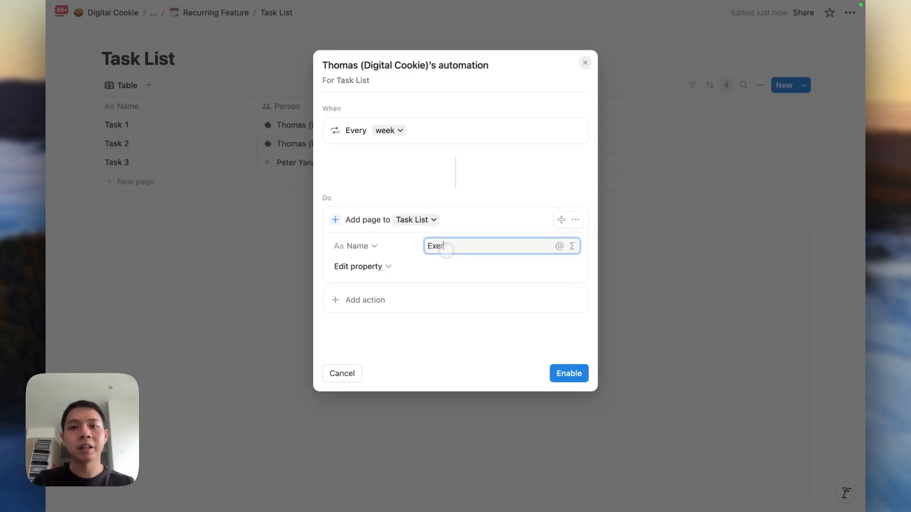
left_click(486, 292)
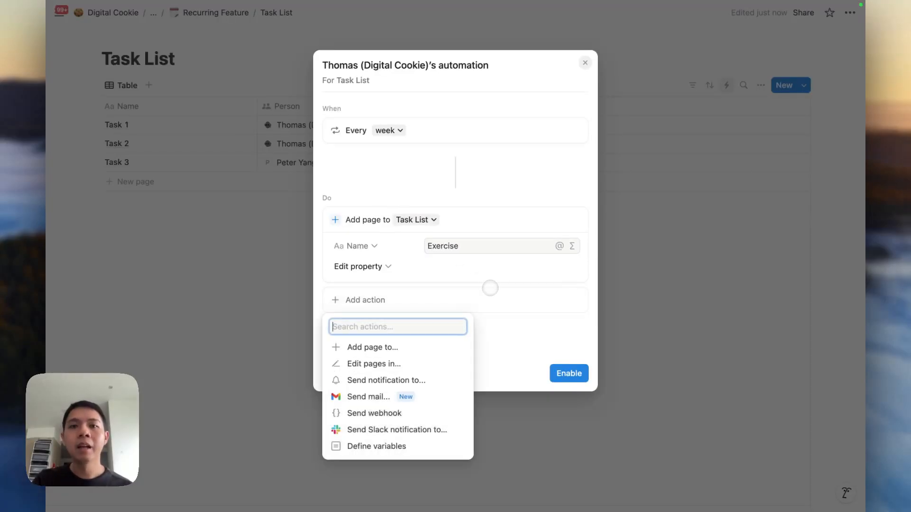
left_click(476, 270)
left_click(393, 267)
left_click(510, 247)
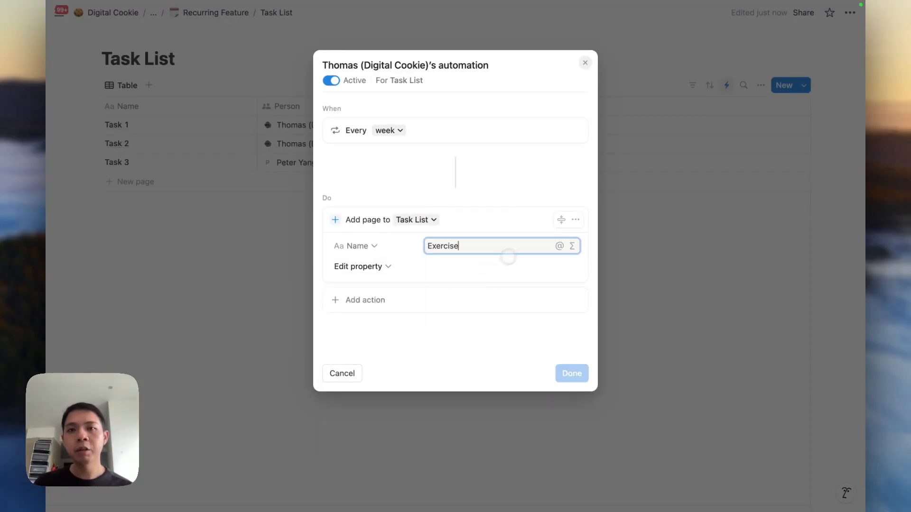
left_click(585, 63)
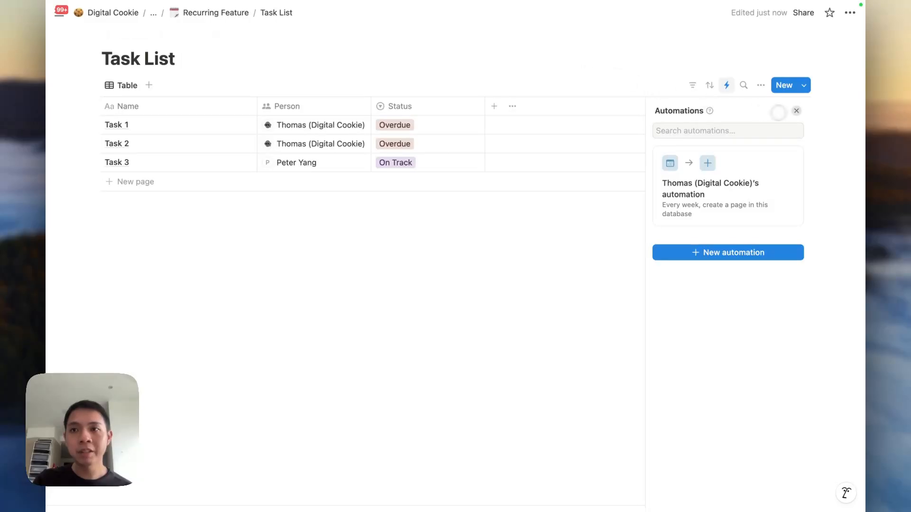
Create a Task List page template titled 'Exercise' with a swimmer emoji icon.
left_click(803, 86)
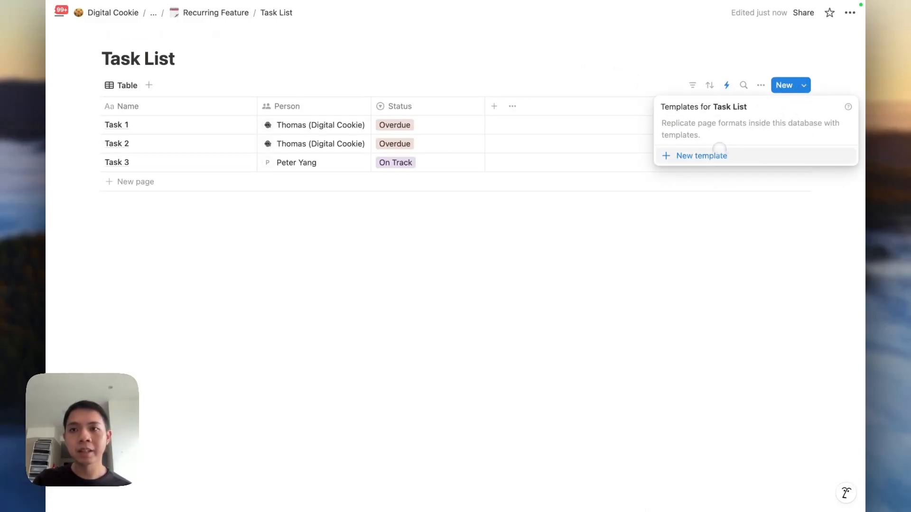
left_click(718, 151)
type("Exercise")
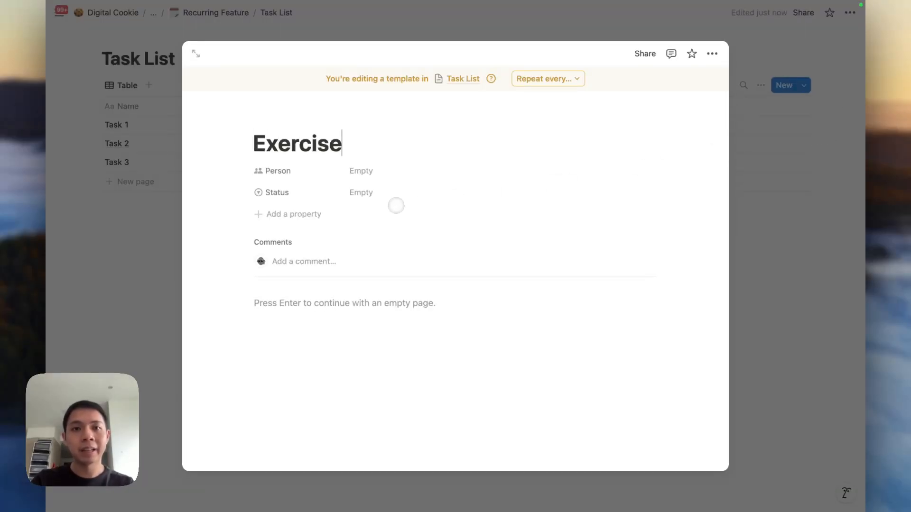
left_click(258, 119)
type("swim")
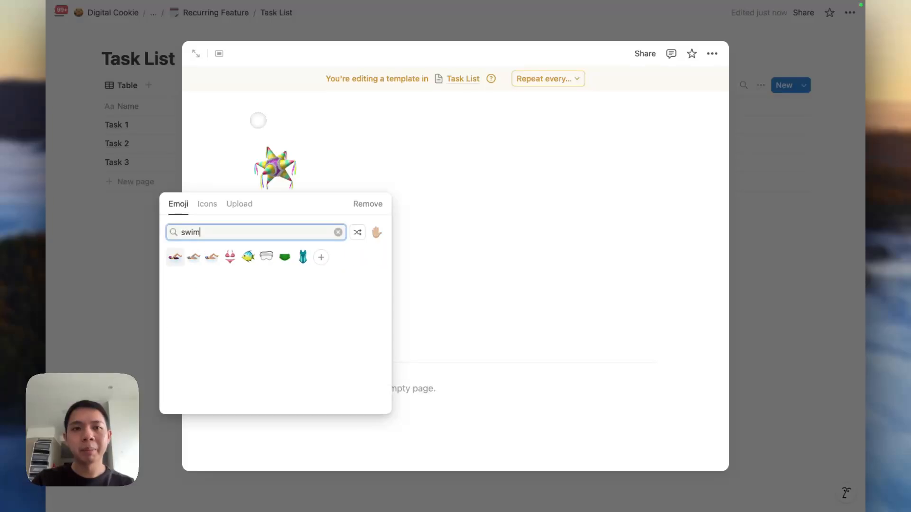
left_click(174, 254)
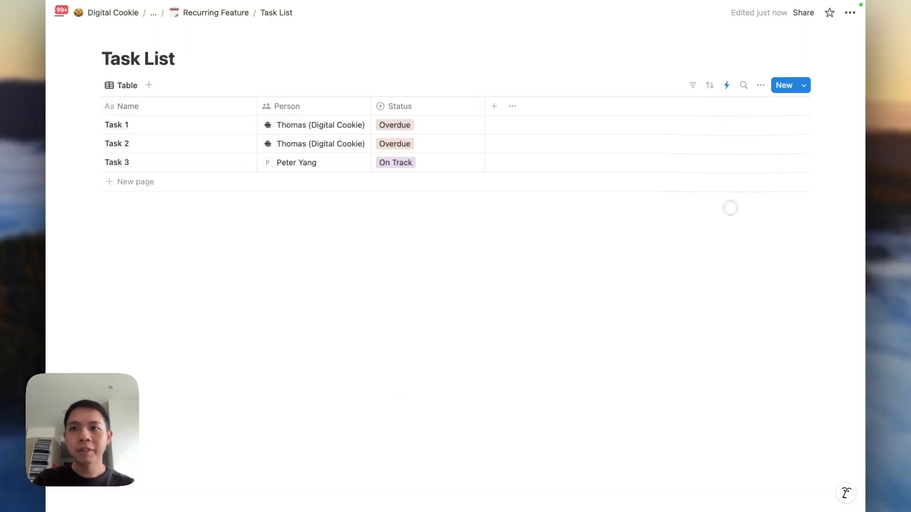
left_click(733, 208)
Switch the weekly automation's page to the Exercise template, then cancel and discard the change.
left_click(723, 88)
left_click(714, 186)
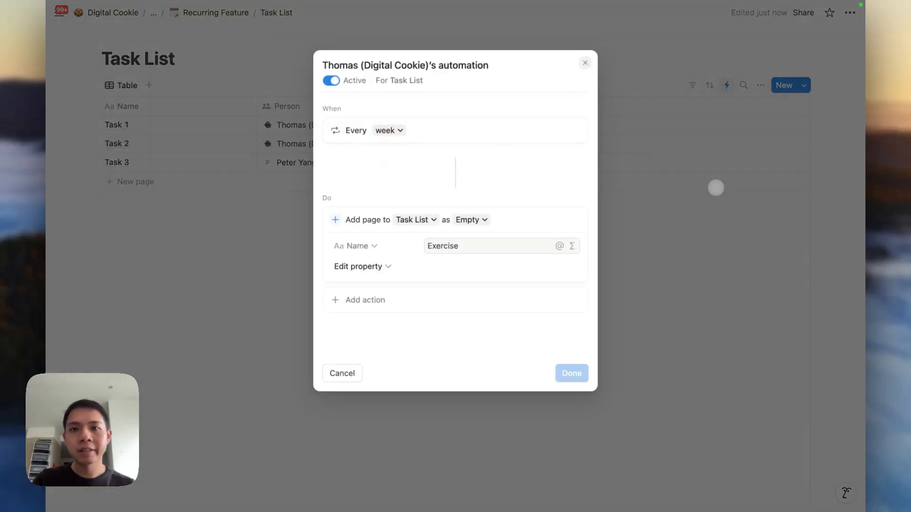
left_click(471, 220)
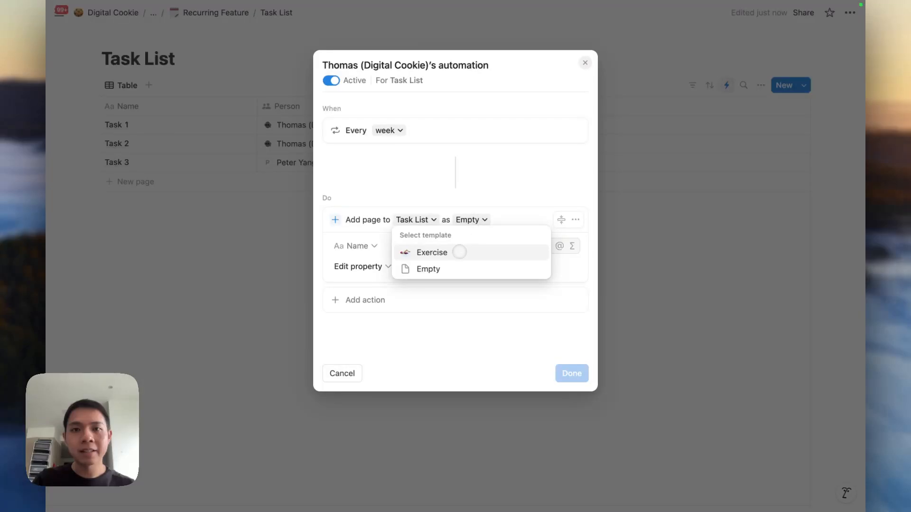
left_click(458, 251)
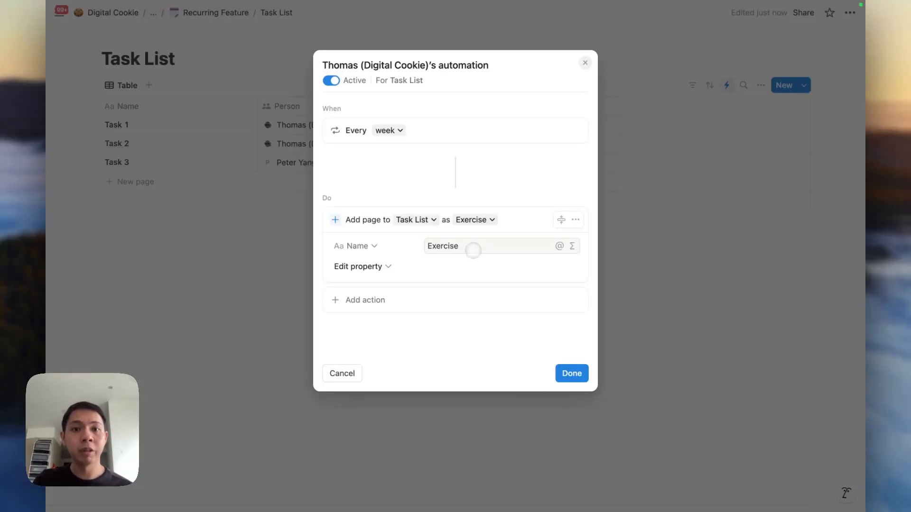
left_click(341, 373)
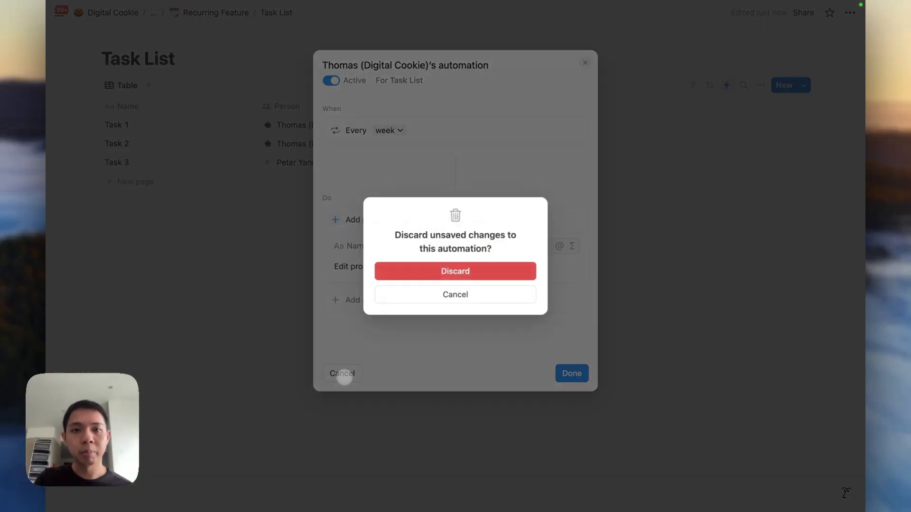
left_click(442, 275)
left_click(393, 275)
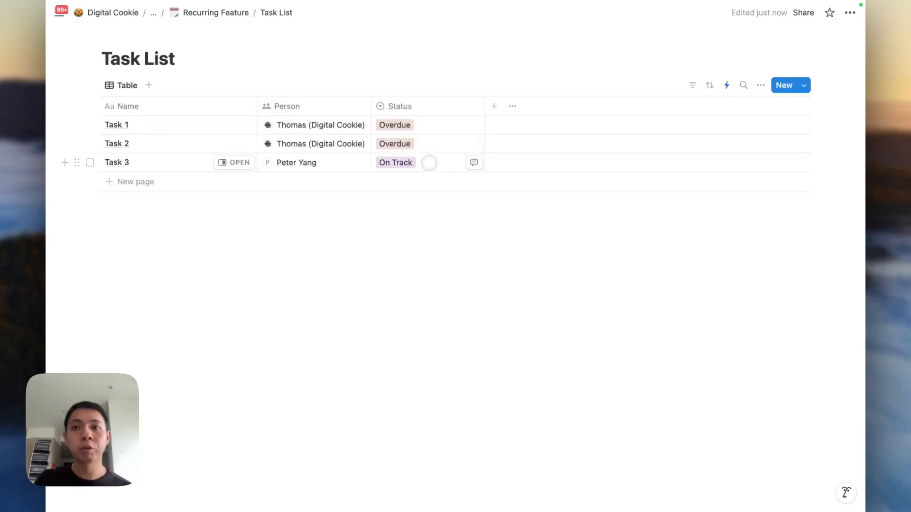
Start a new automation with a weekly recurring trigger on Friday only.
left_click(722, 87)
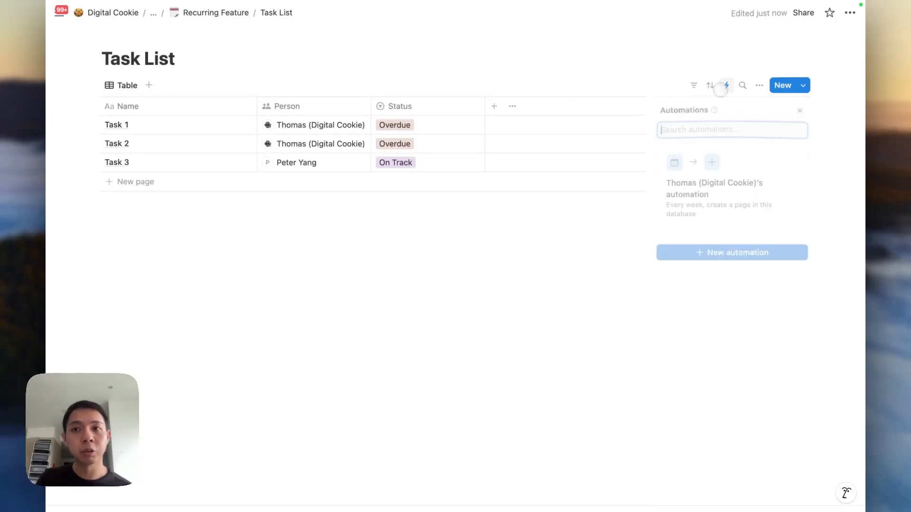
left_click(684, 254)
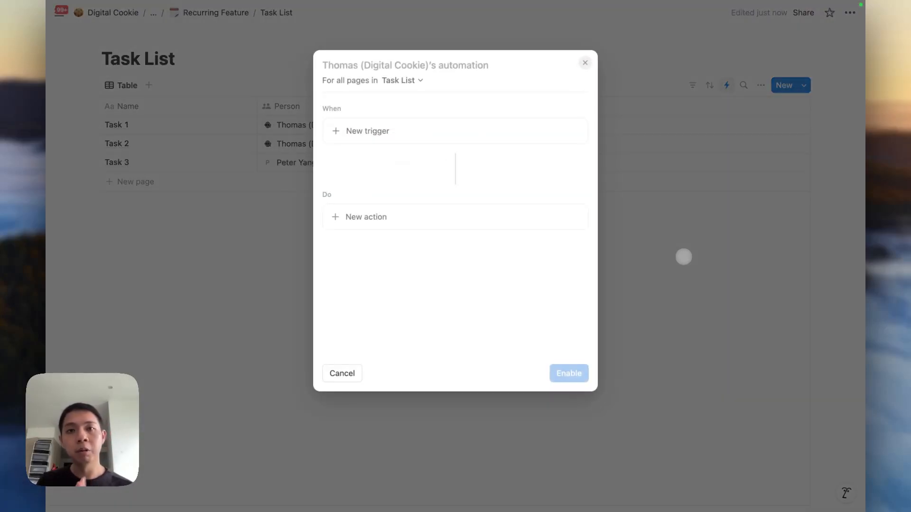
left_click(411, 134)
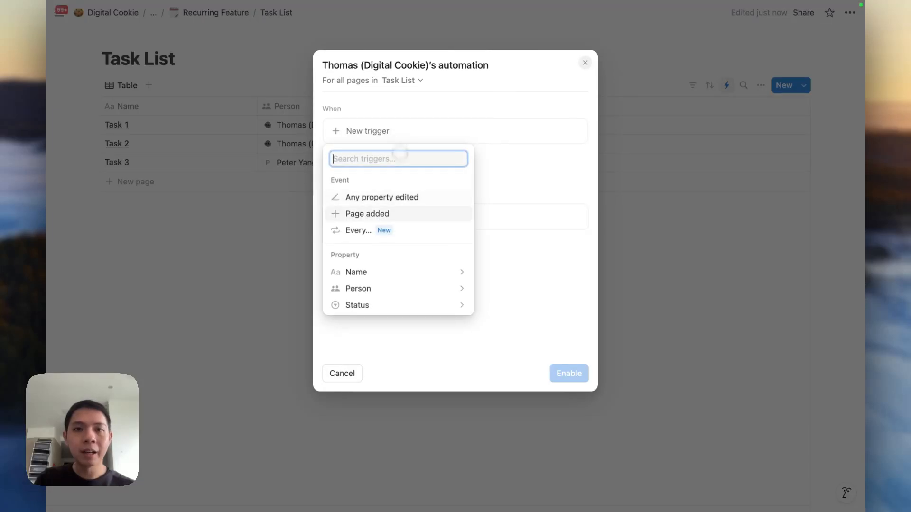
left_click(398, 230)
left_click(401, 178)
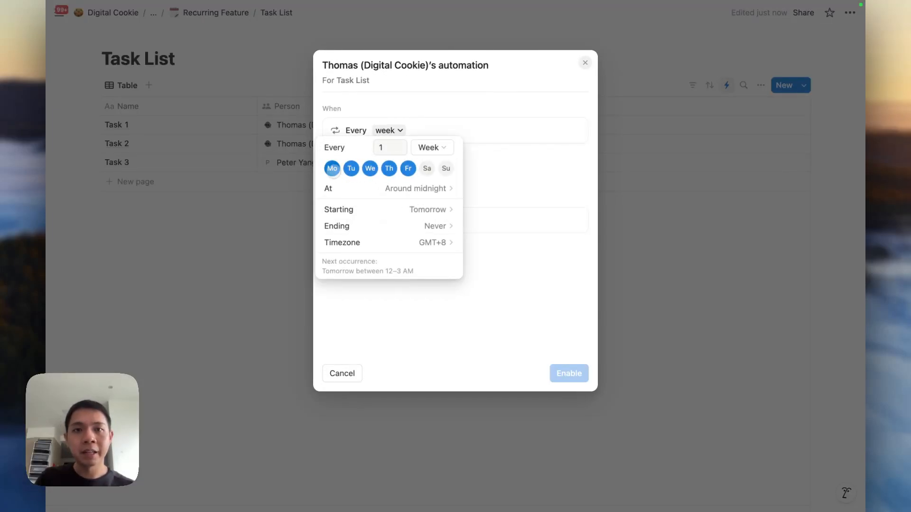
left_click(332, 168)
left_click(351, 168)
left_click(370, 168)
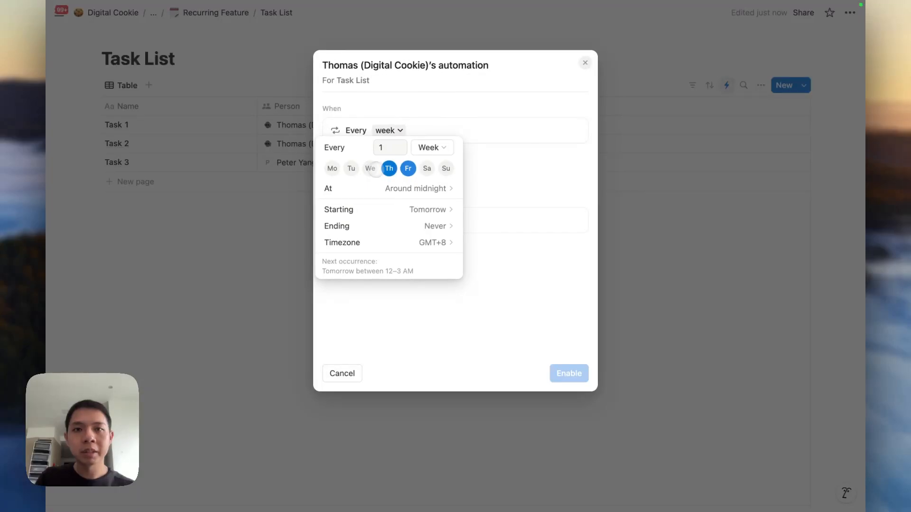
left_click(388, 168)
left_click(465, 207)
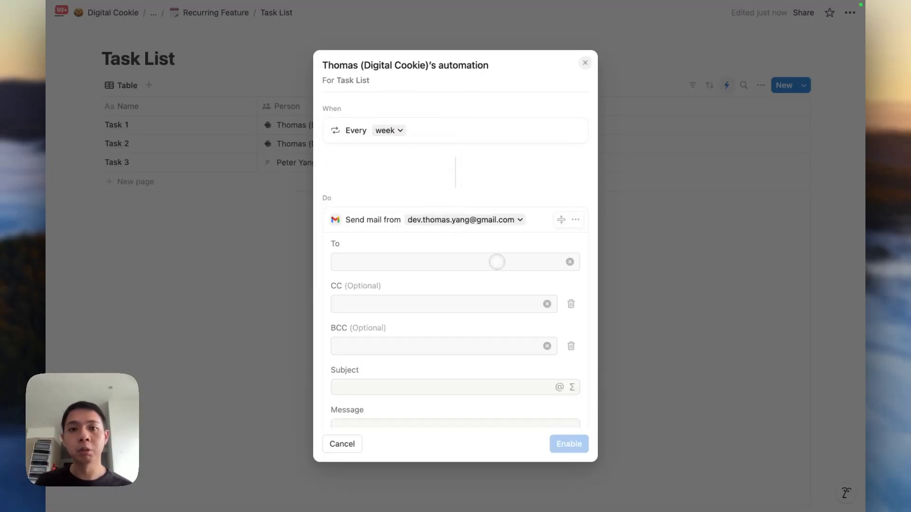
Add a Define variables step, delete the Send mail step, and start a Variable 1 formula.
left_click(497, 262)
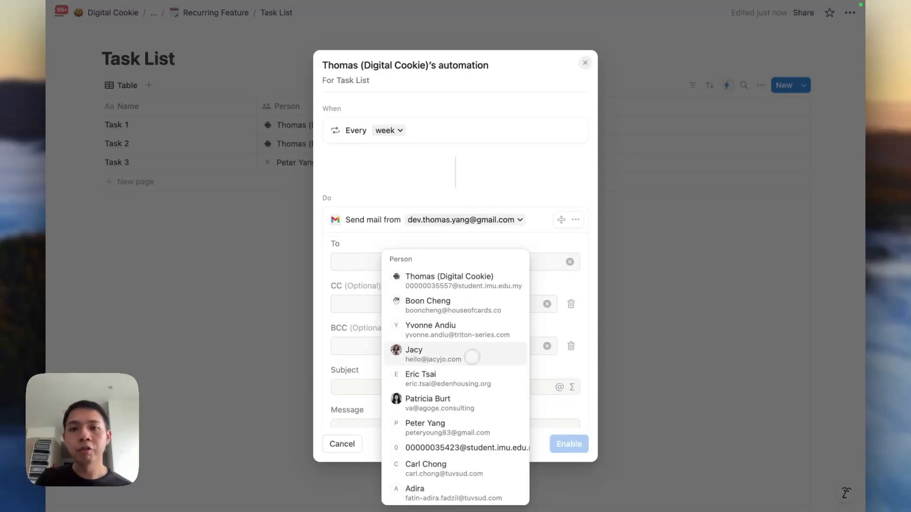
left_click(538, 252)
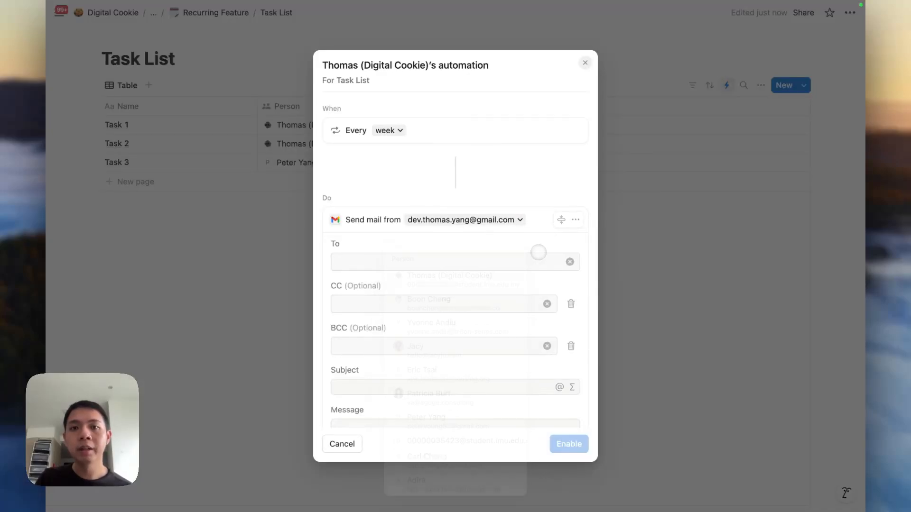
scroll(503, 292, "down", 5)
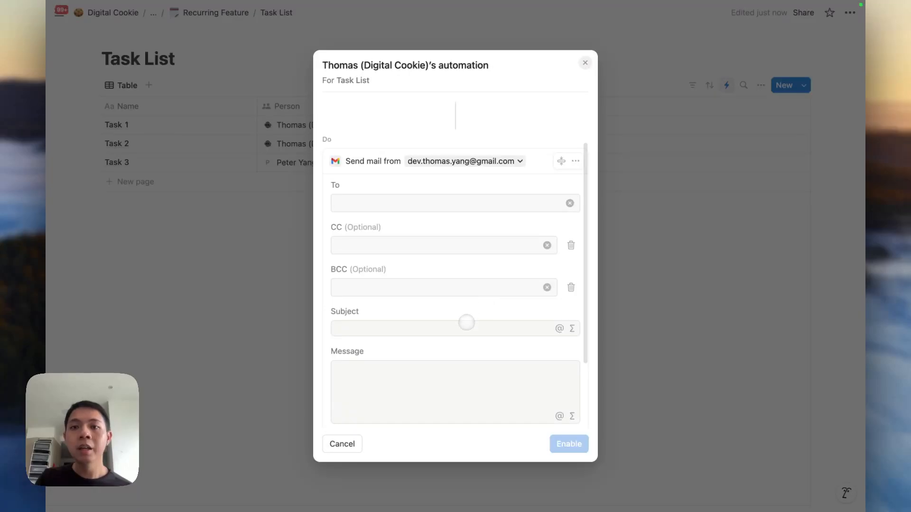
scroll(464, 331, "up", 5)
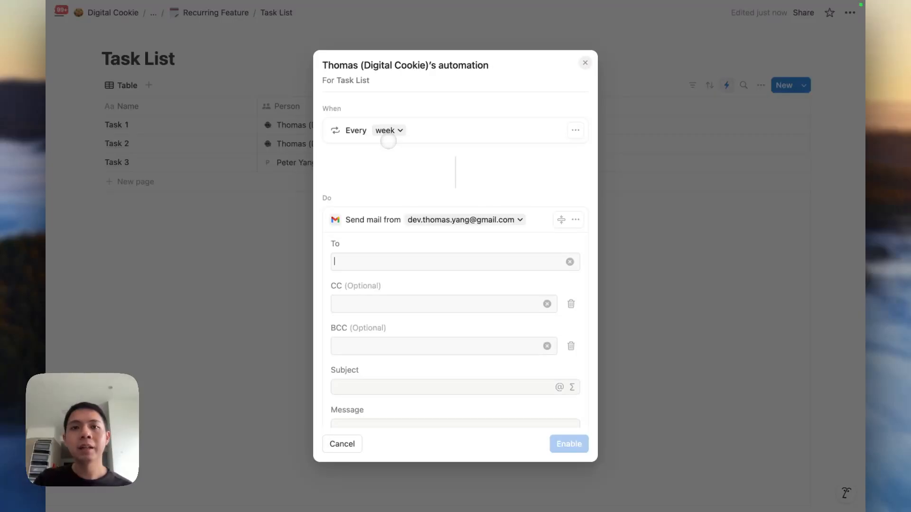
scroll(441, 234, "down", 6)
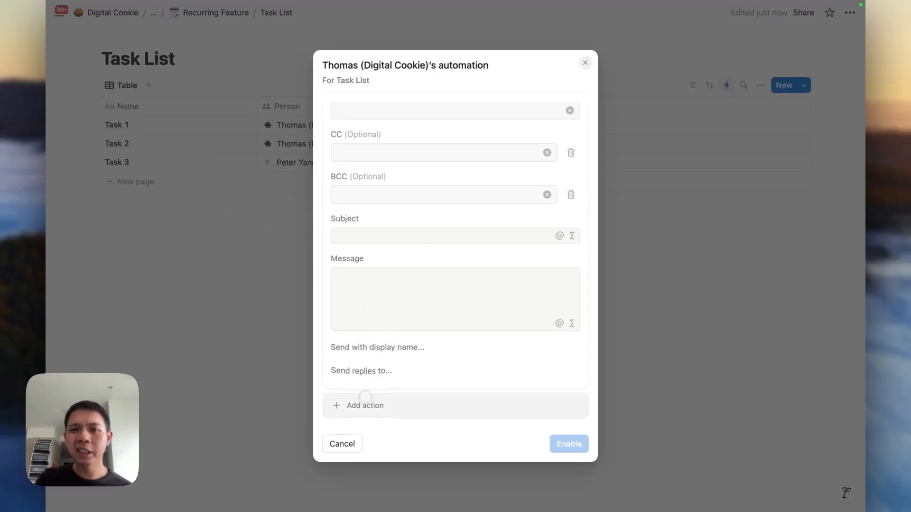
left_click(365, 397)
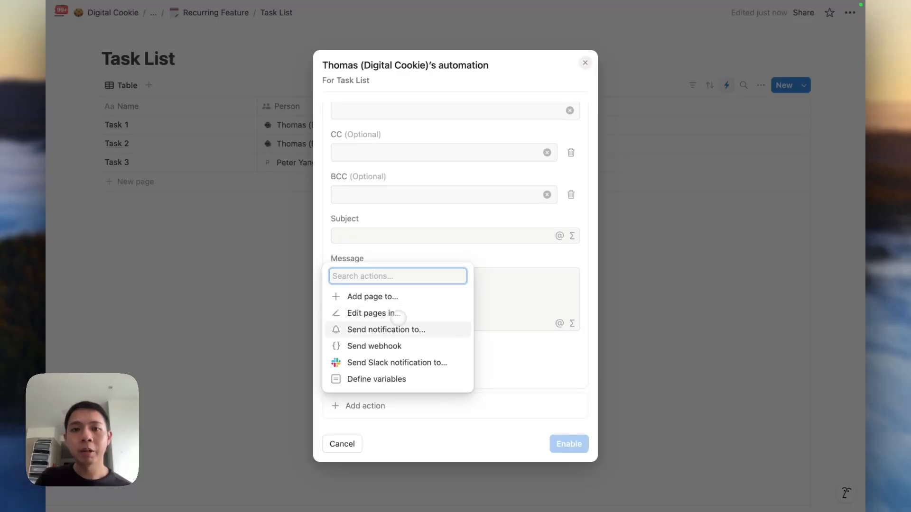
left_click(384, 379)
scroll(441, 285, "up", 5)
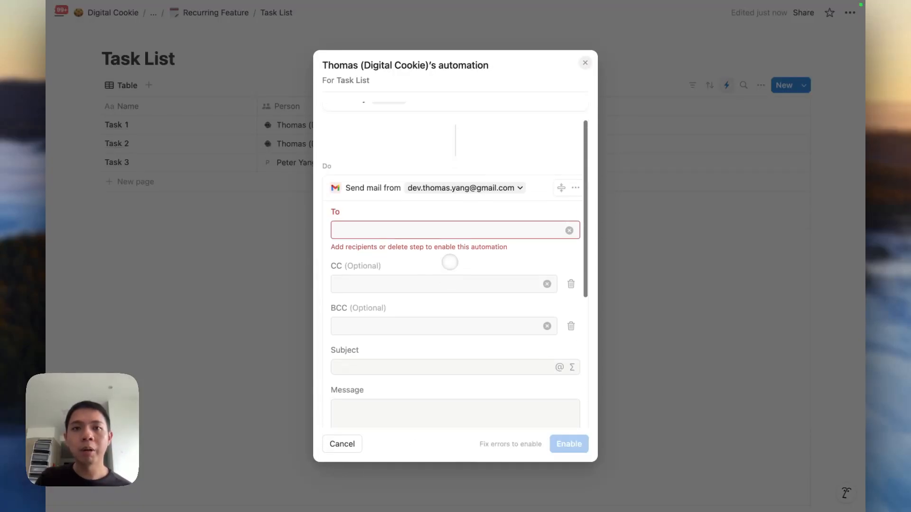
scroll(464, 227, "up", 2)
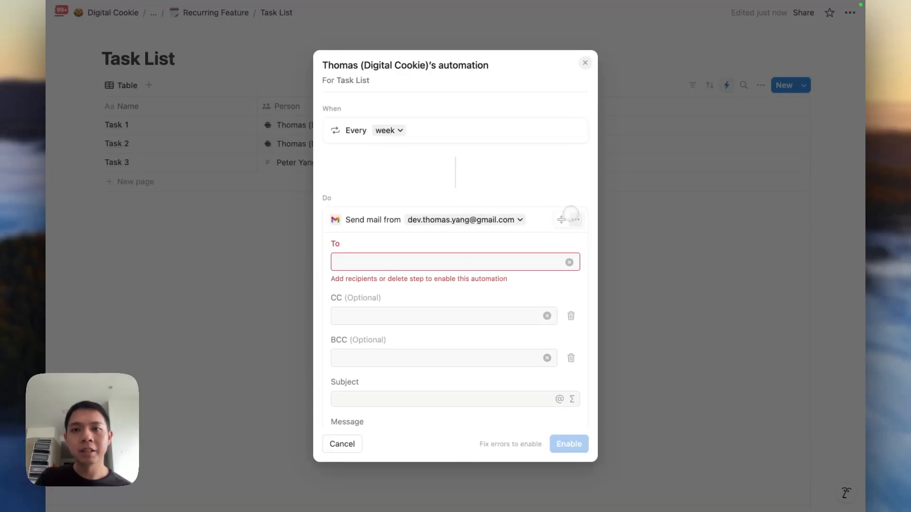
left_click(575, 218)
left_click(557, 295)
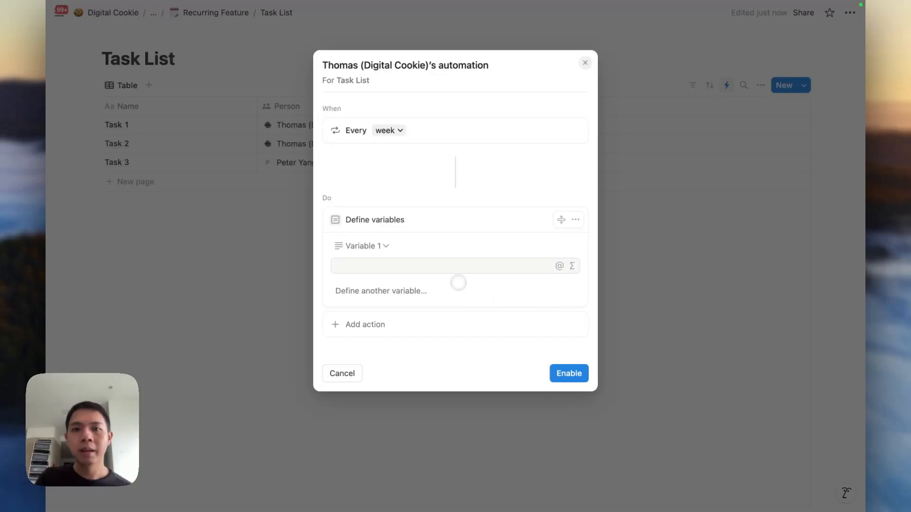
left_click(570, 265)
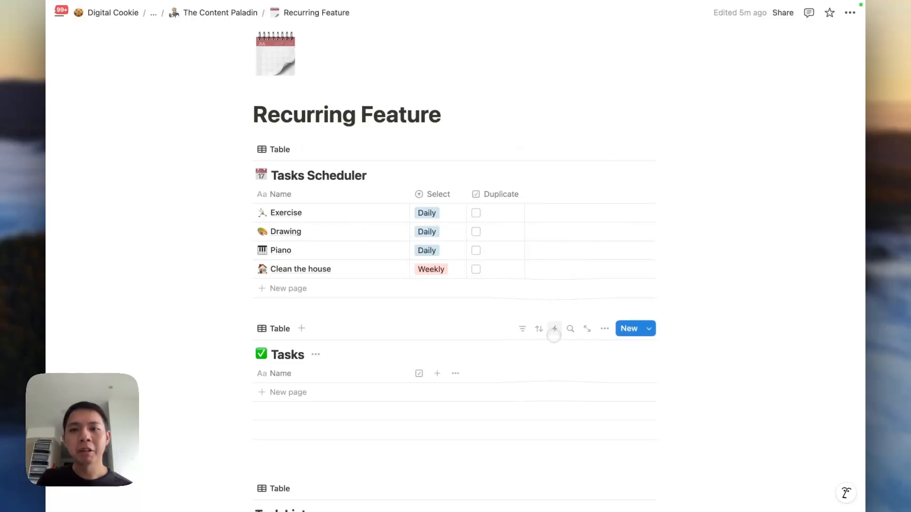
Open a new automation for the Tasks database with an every-day recurring trigger.
left_click(554, 330)
left_click(407, 131)
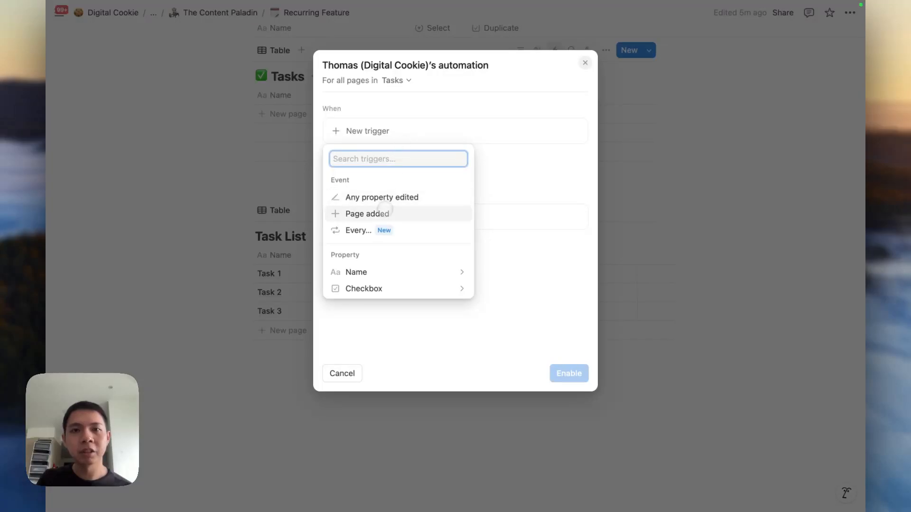
left_click(374, 230)
left_click(388, 148)
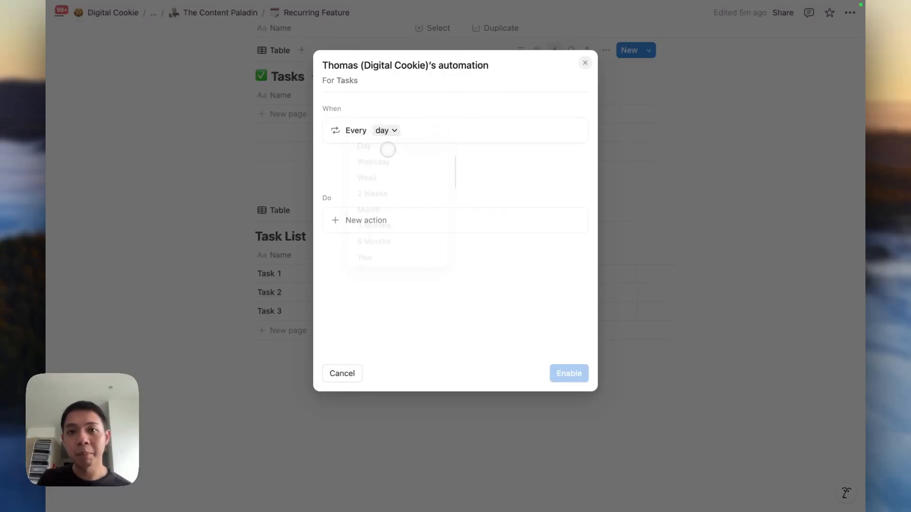
left_click(463, 193)
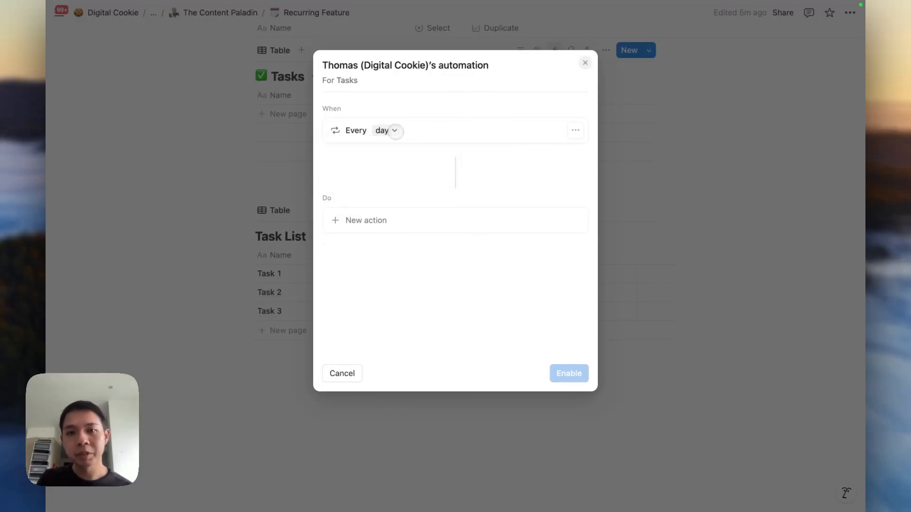
Add an action that adds a page named 'Exercise' to Tasks, and enable the automation.
left_click(378, 219)
left_click(390, 268)
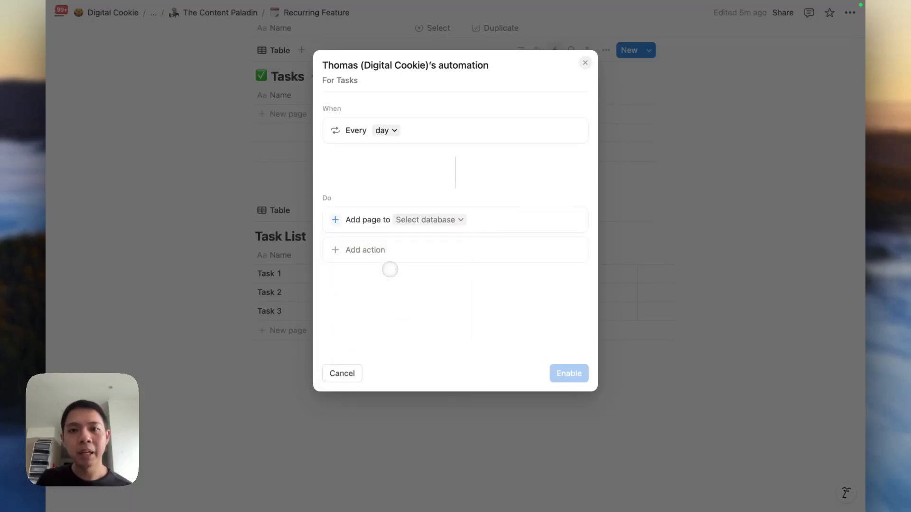
left_click(416, 220)
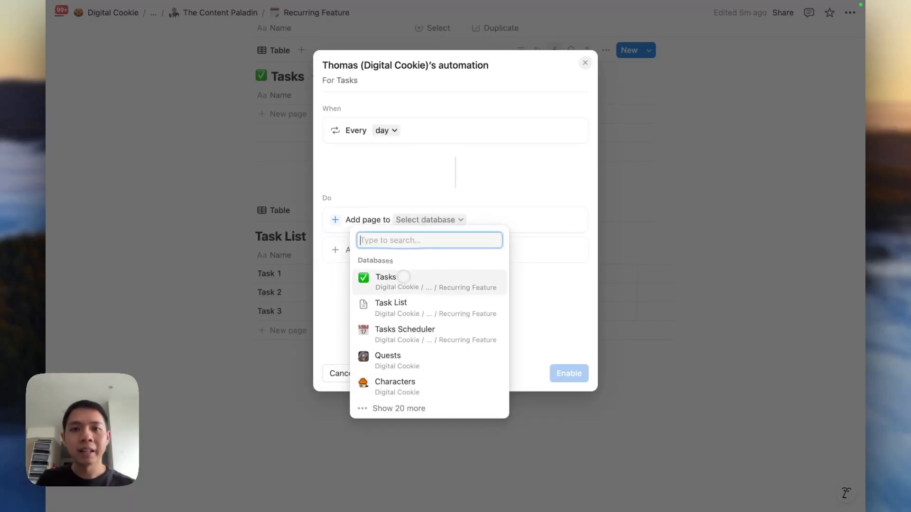
left_click(403, 276)
left_click(458, 247)
type("Exercise")
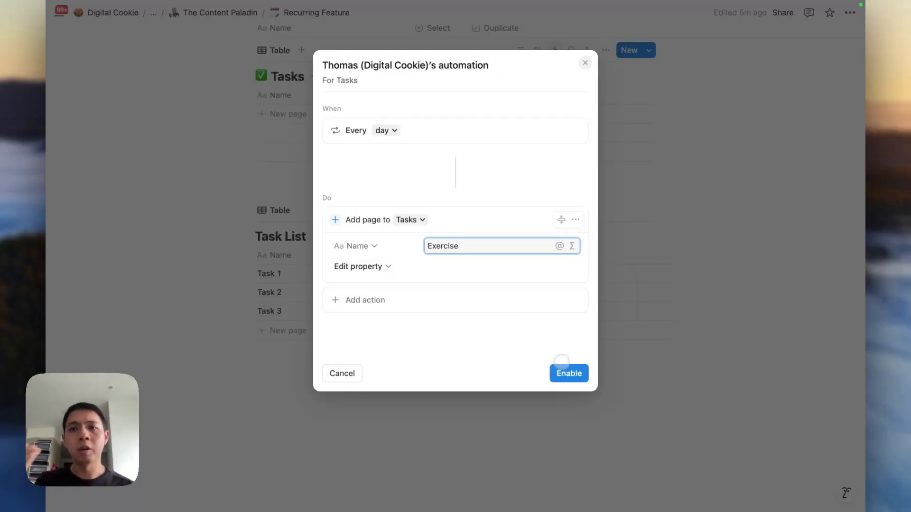
left_click(561, 372)
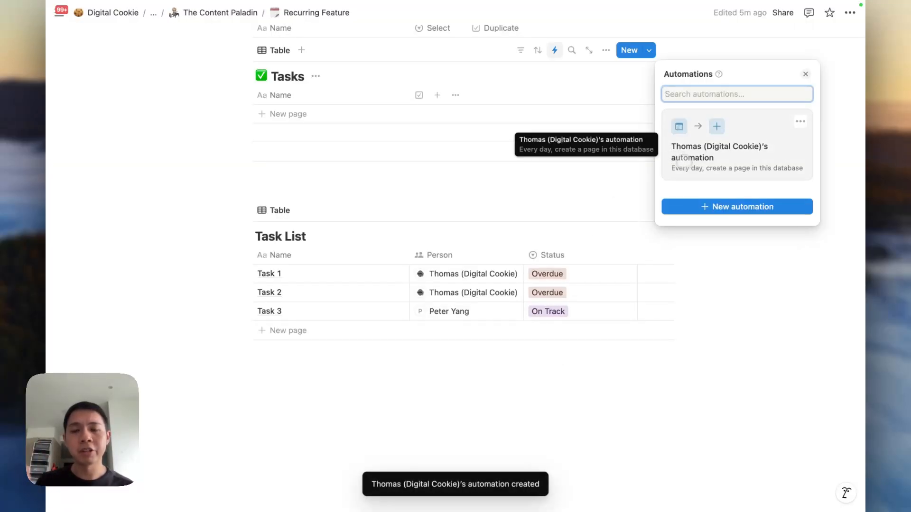
Delete the daily Tasks automation from its options menu and confirm the deletion.
left_click(800, 121)
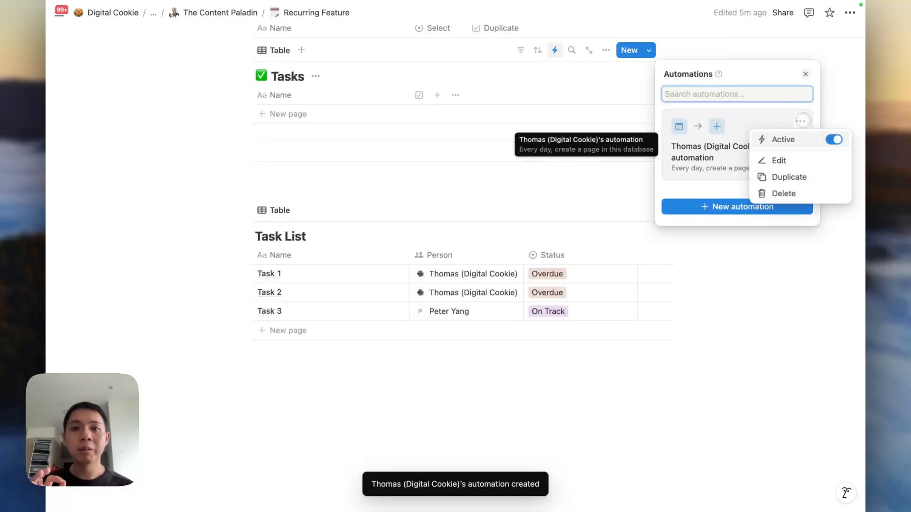
left_click(762, 192)
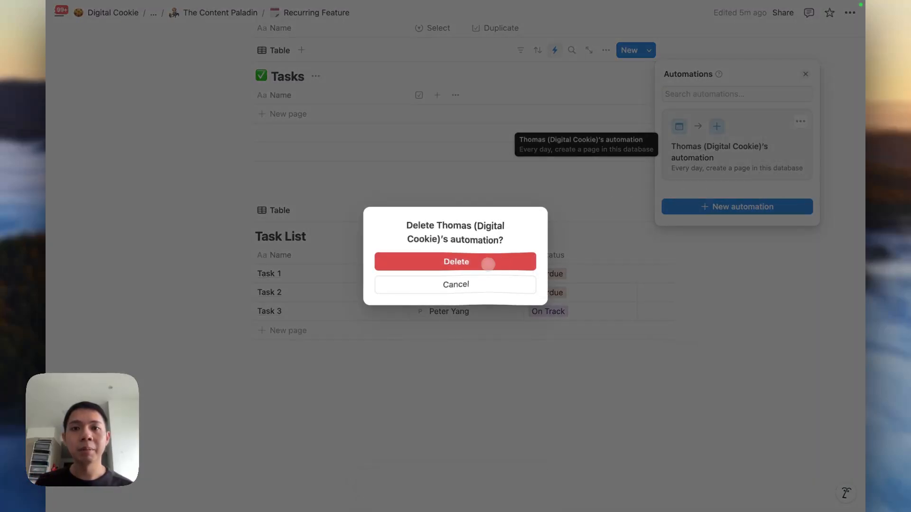
left_click(488, 262)
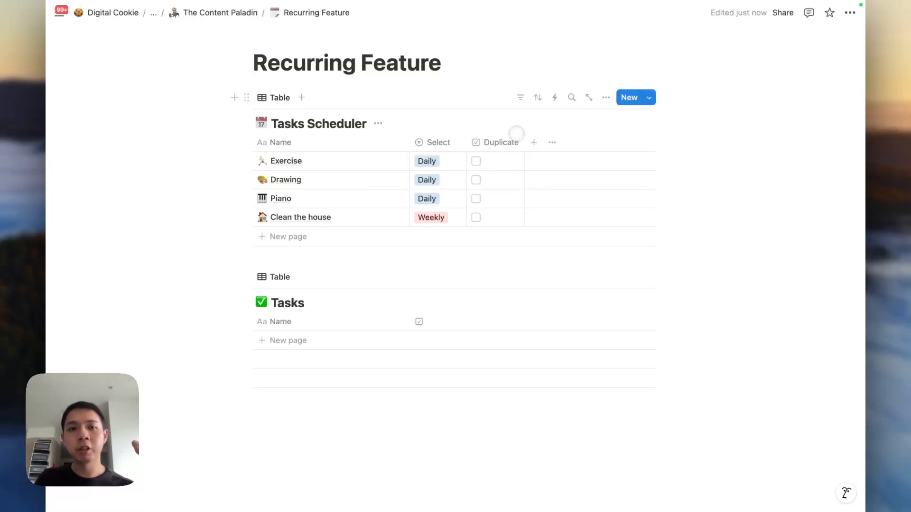
Start a new Tasks Scheduler automation with an every-day recurring trigger.
left_click(555, 98)
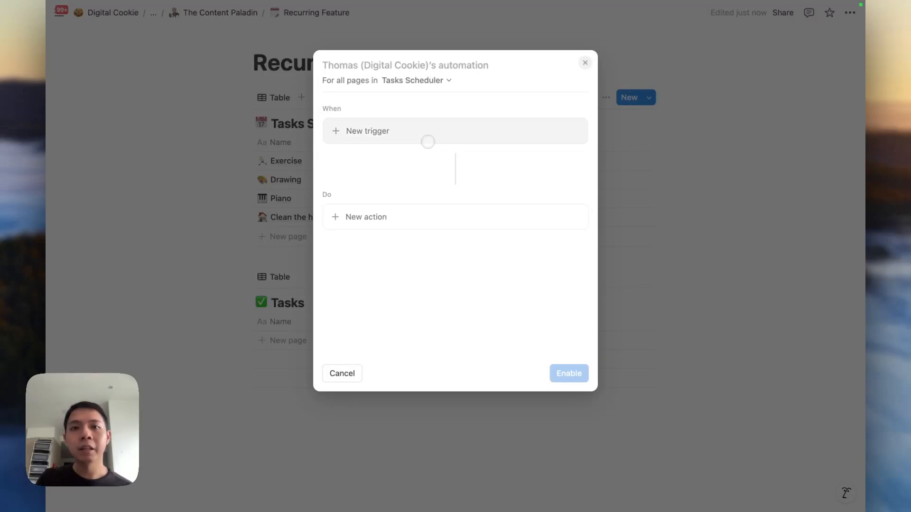
left_click(427, 141)
left_click(379, 230)
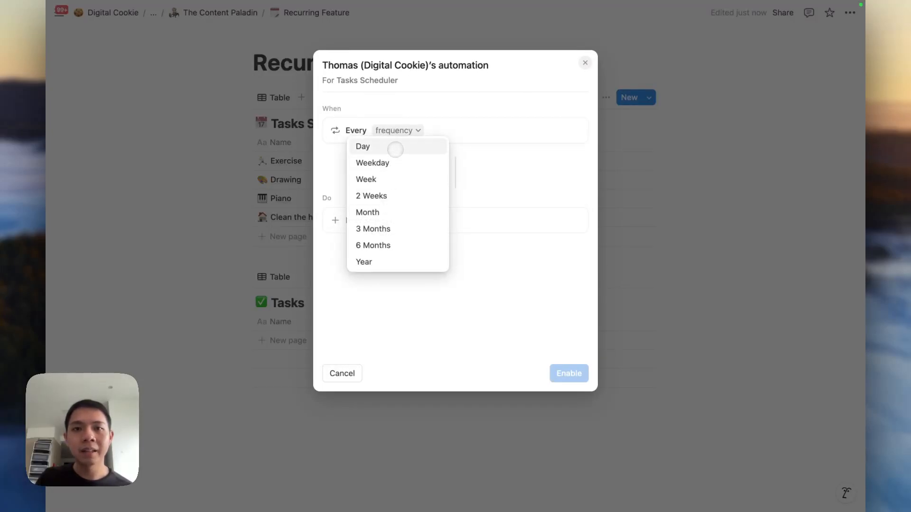
left_click(395, 147)
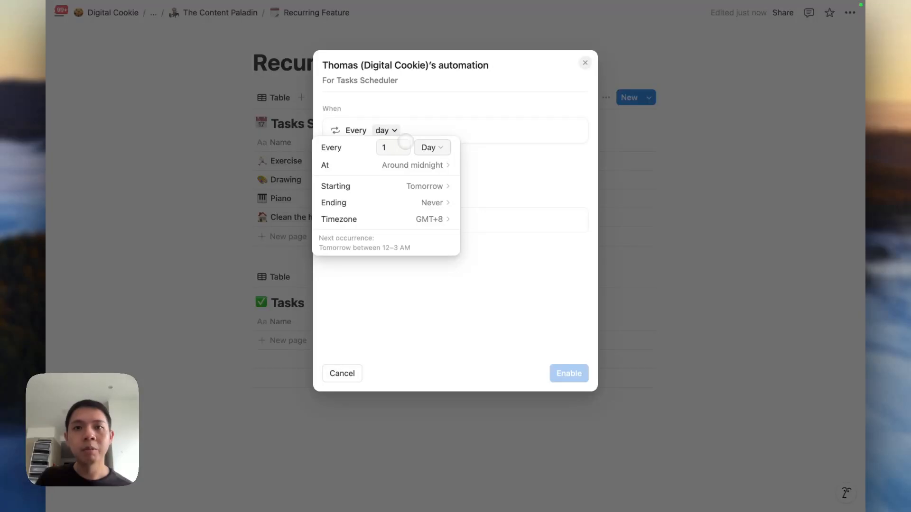
left_click(467, 154)
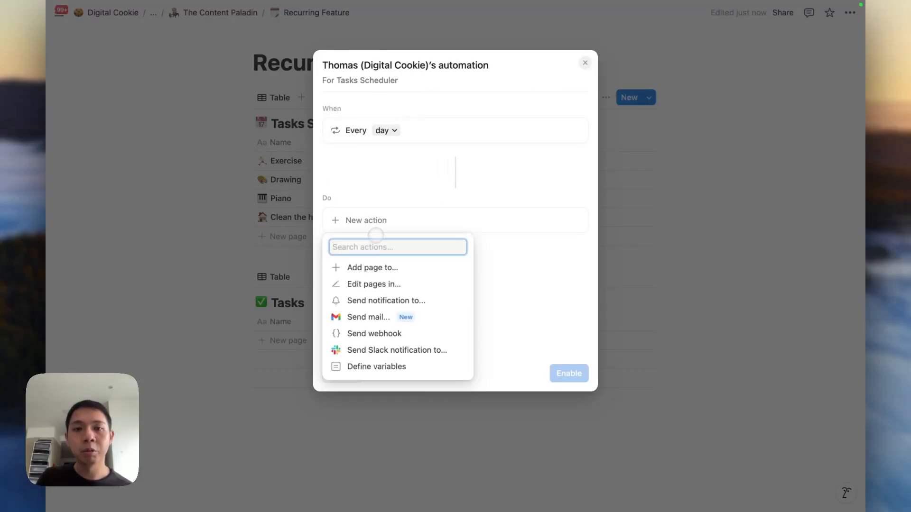
Add an 'Edit pages in' Tasks Scheduler action setting Duplicate to checked.
left_click(383, 284)
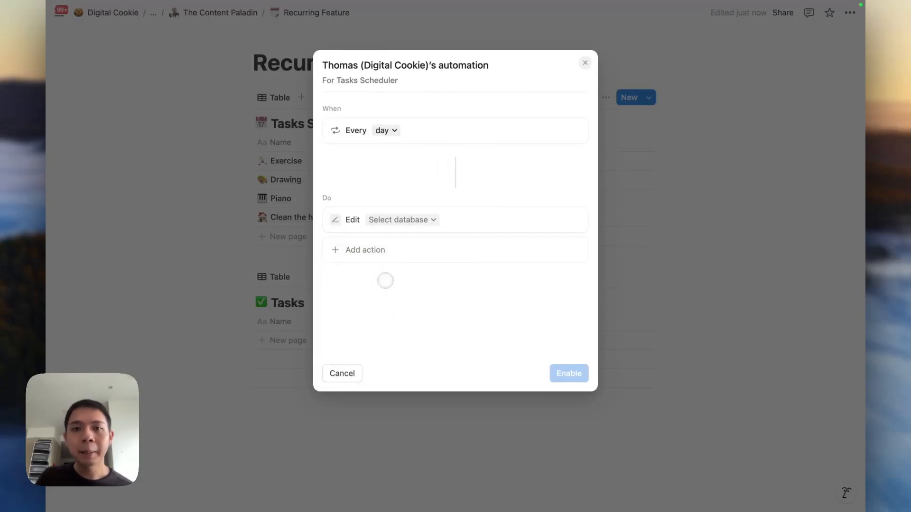
left_click(403, 219)
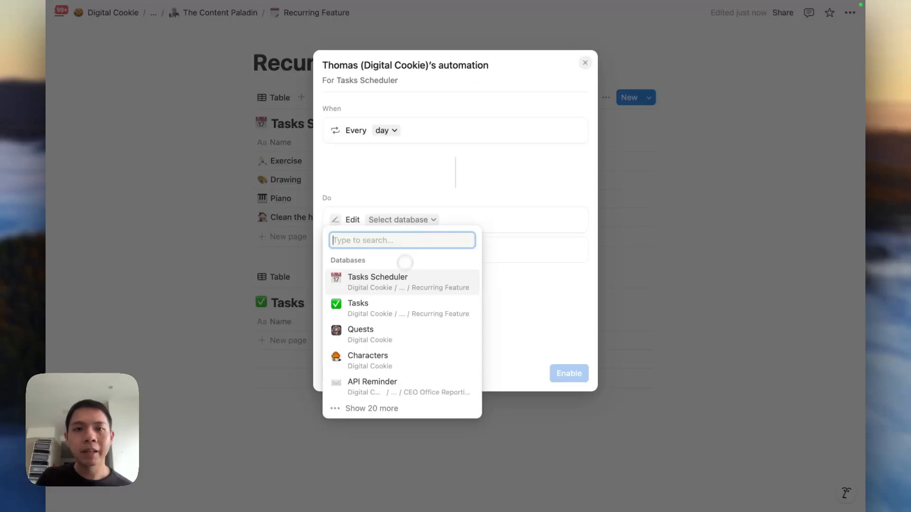
left_click(389, 281)
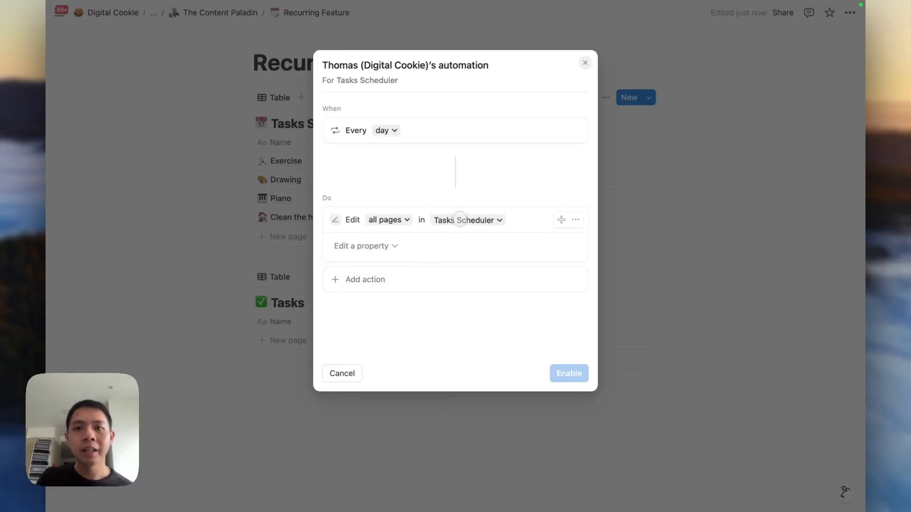
left_click(387, 246)
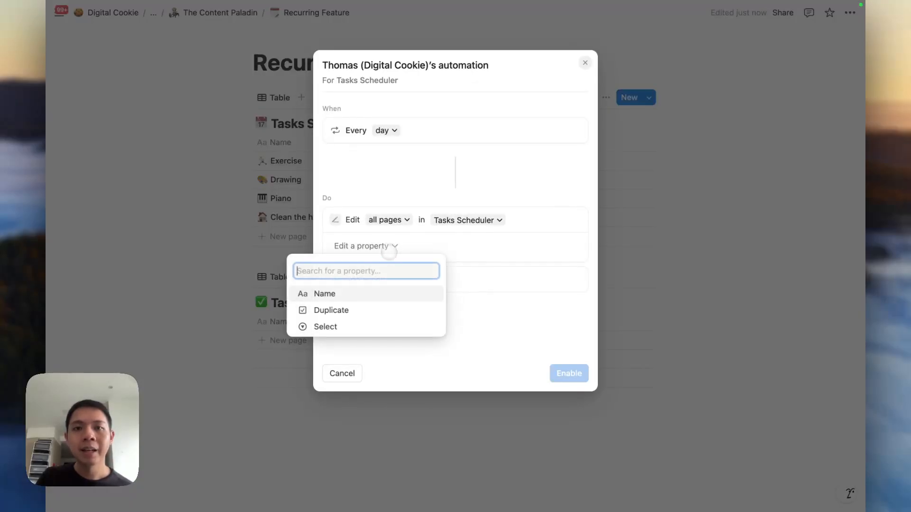
left_click(366, 311)
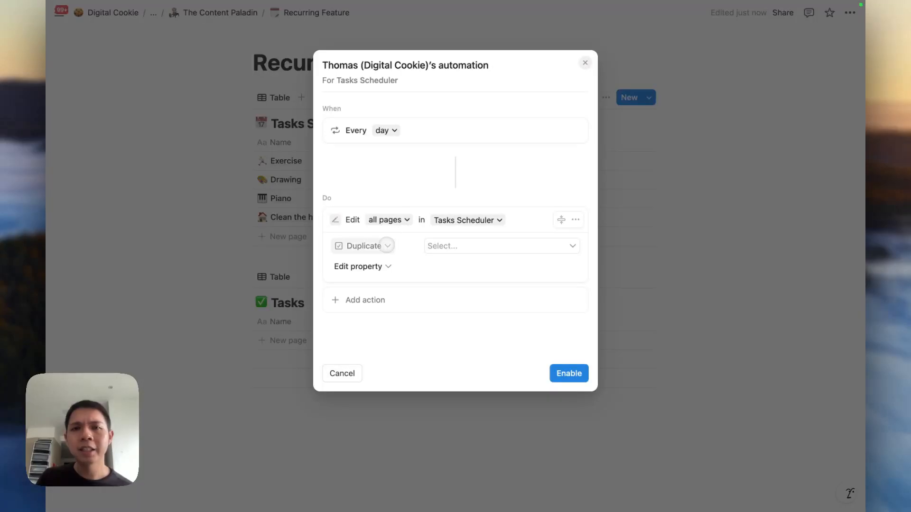
left_click(441, 246)
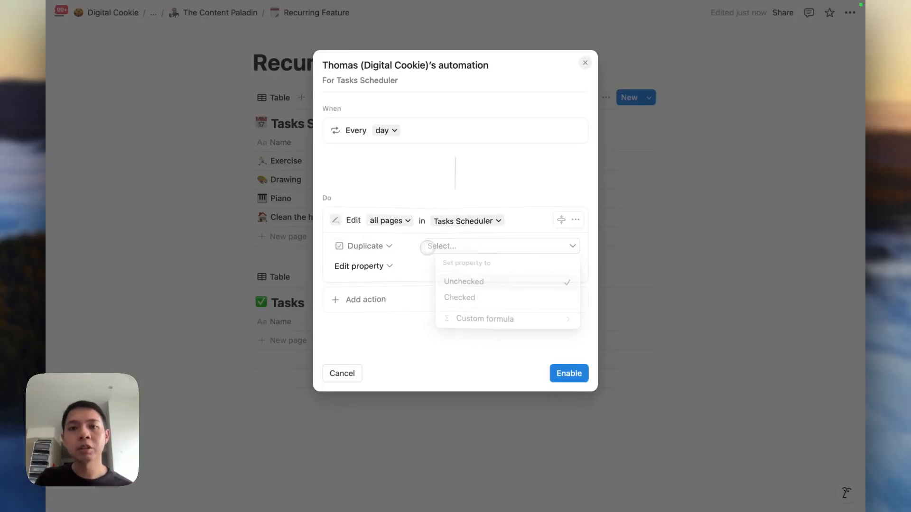
left_click(444, 300)
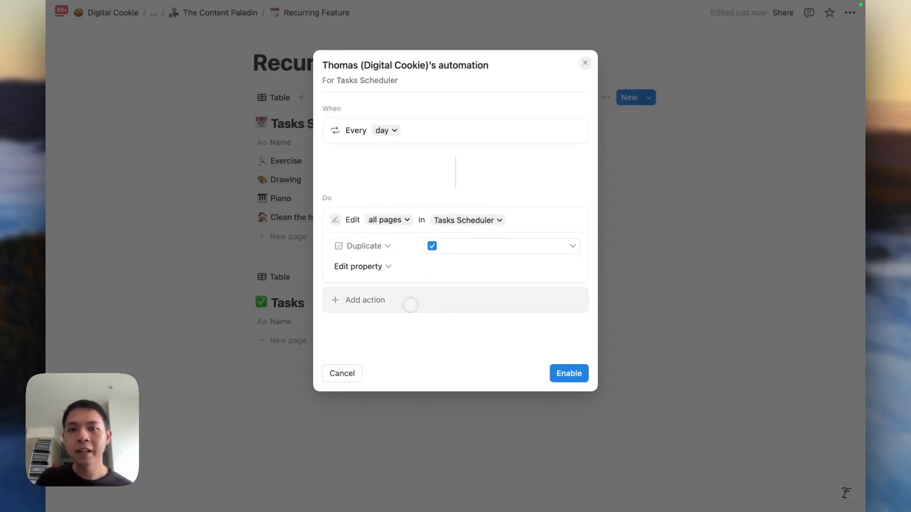
left_click(396, 305)
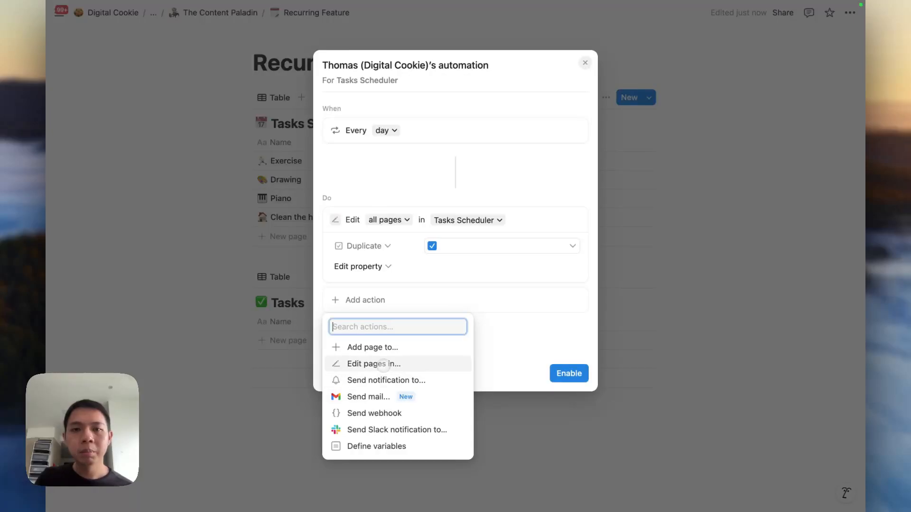
Add a second 'Edit pages in' Tasks Scheduler action setting Duplicate to unchecked.
left_click(385, 365)
left_click(401, 299)
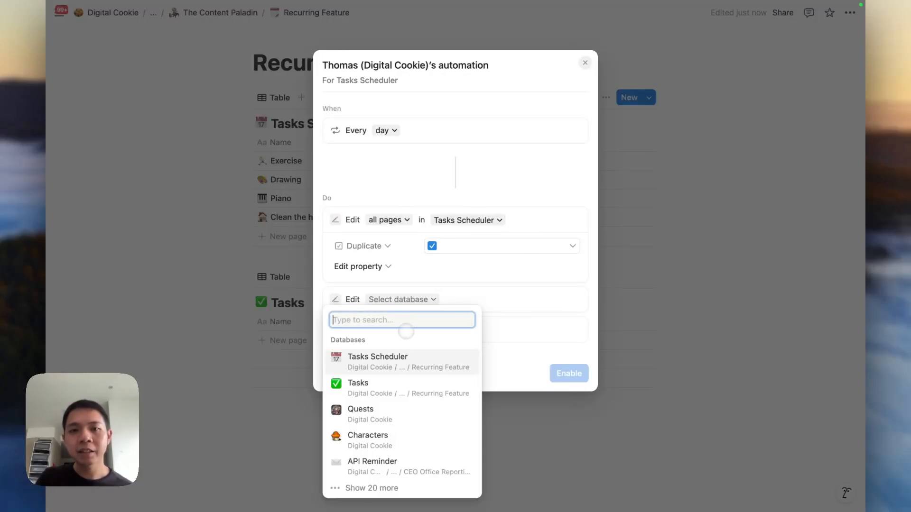
left_click(396, 359)
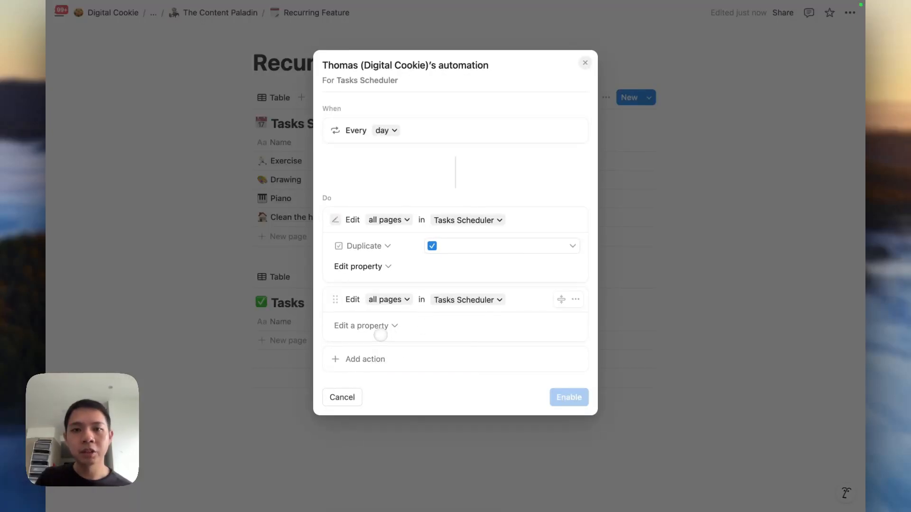
left_click(375, 327)
left_click(400, 386)
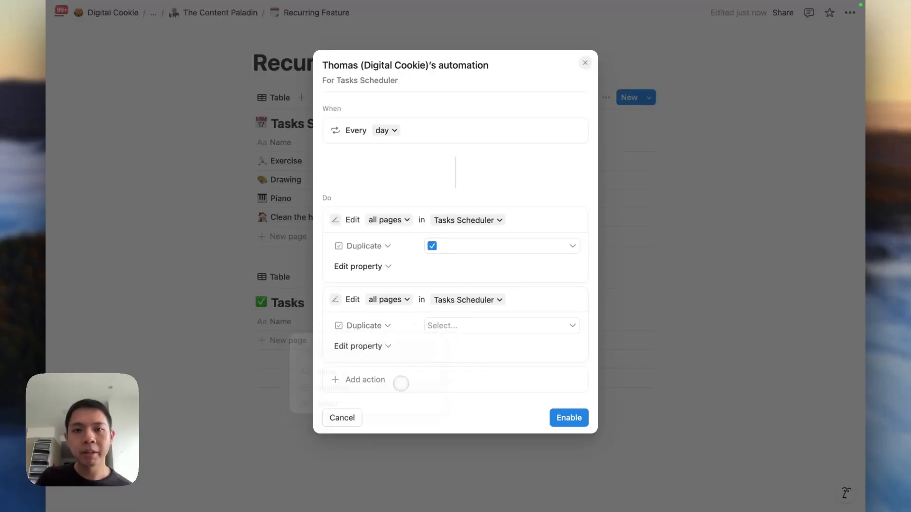
left_click(451, 327)
left_click(463, 363)
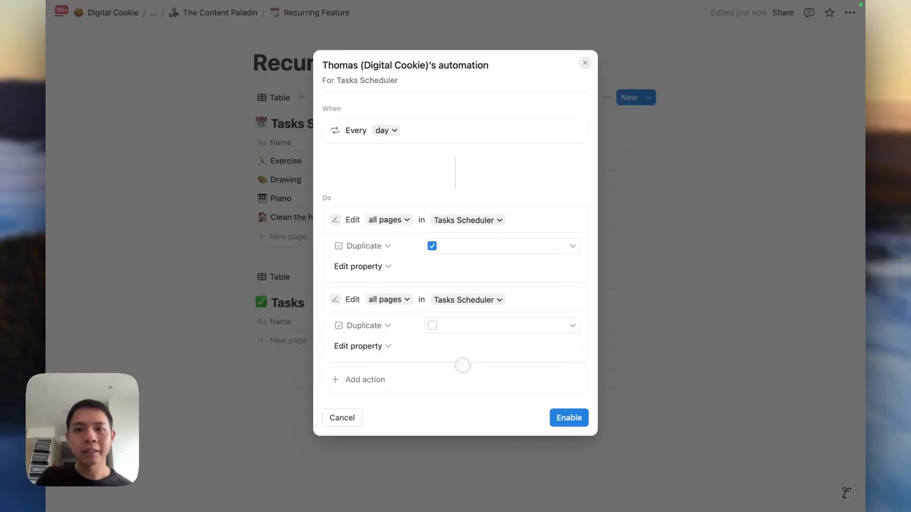
left_click(503, 390)
left_click(510, 394)
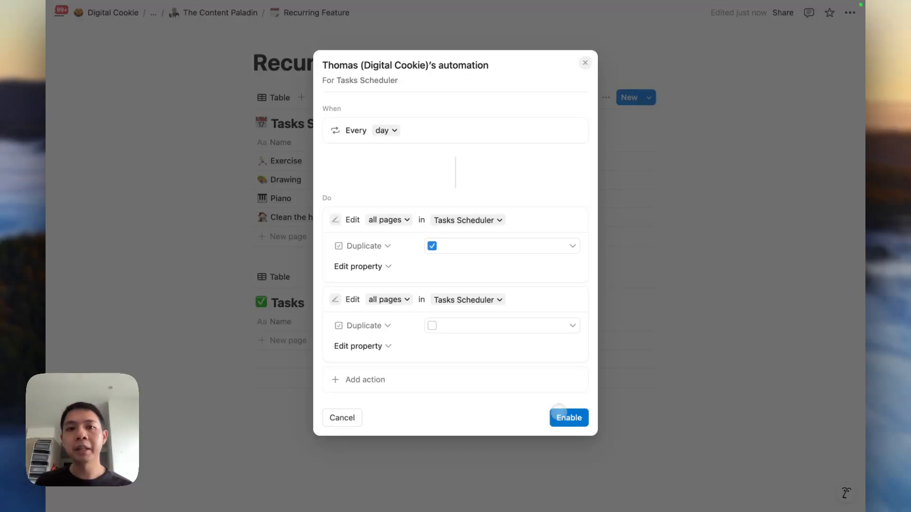
Rename the automation to 'Daily Task Trigger'.
left_click(558, 409)
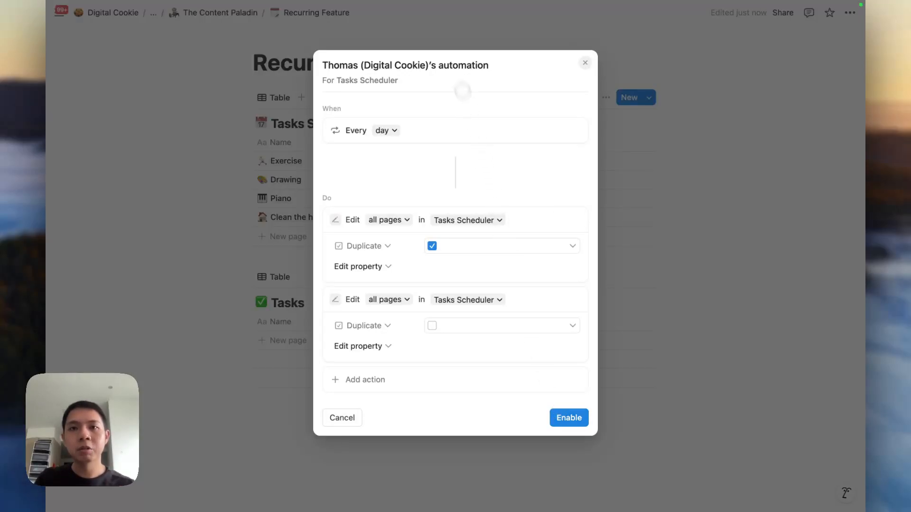
triple_click(445, 65)
type("Daily Task")
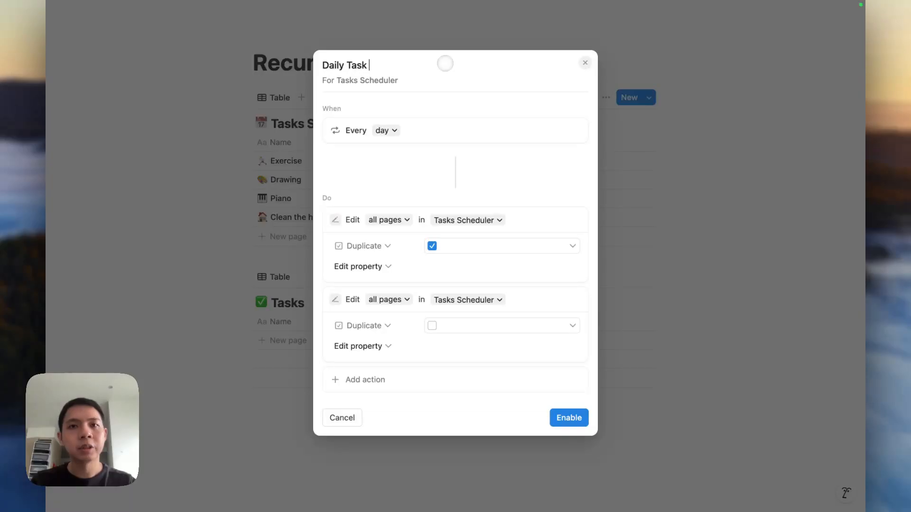
type(" Trigger")
Enable Daily Task Trigger and start a new automation titled 'Duplicate Tasks'.
left_click(568, 417)
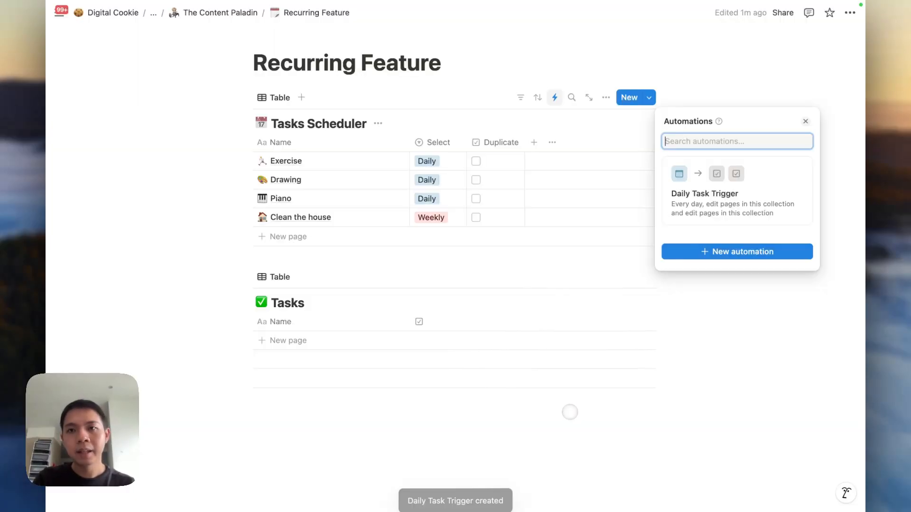
left_click(706, 252)
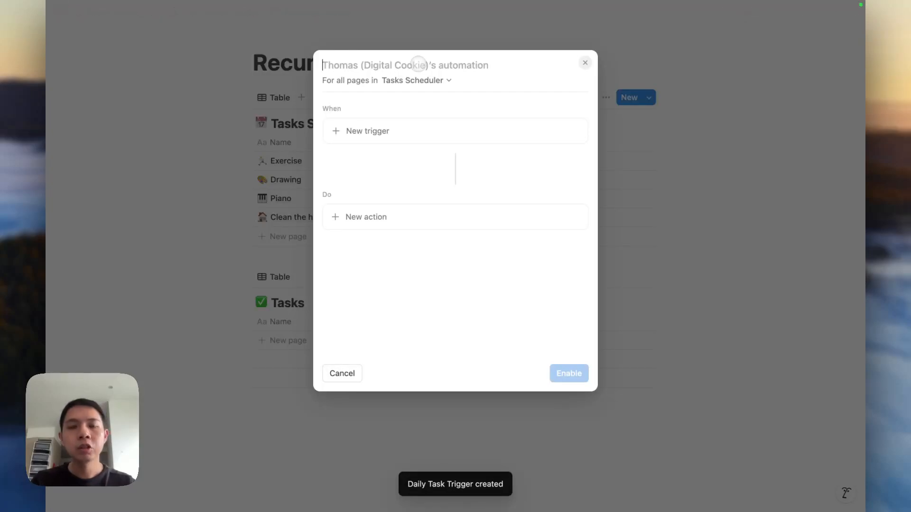
type("Duplicate")
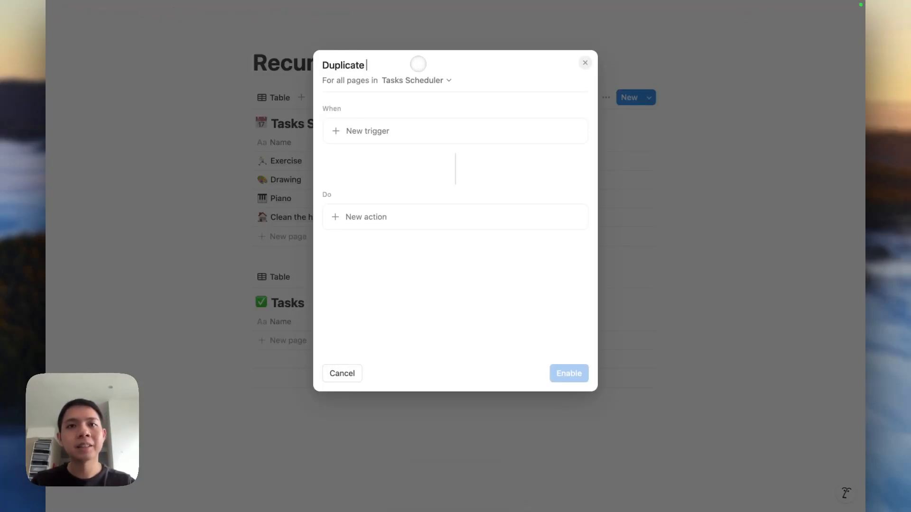
type(" Tasks")
Add an 'Any property edited' trigger, then remove it.
left_click(376, 130)
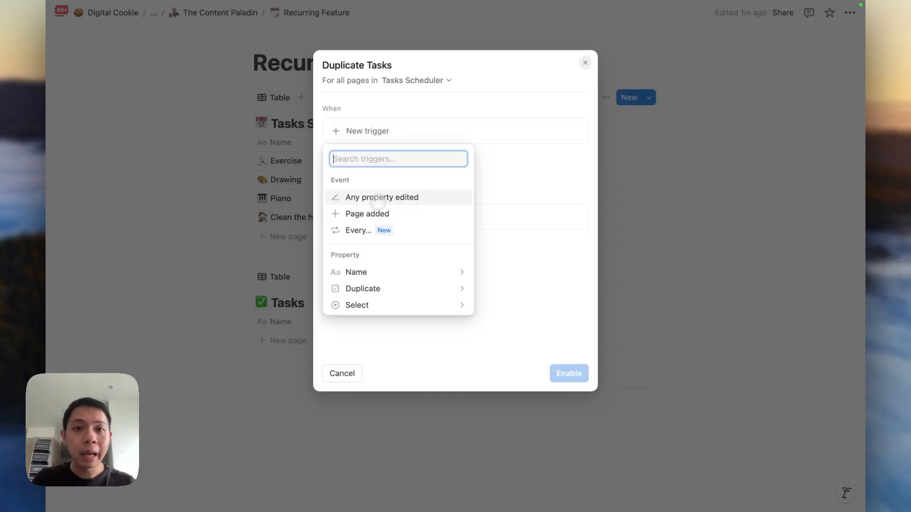
left_click(377, 198)
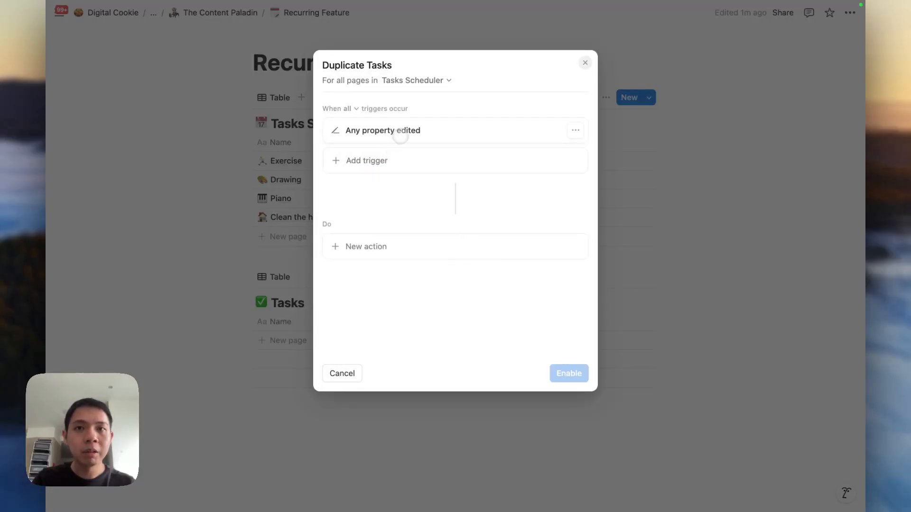
left_click(575, 130)
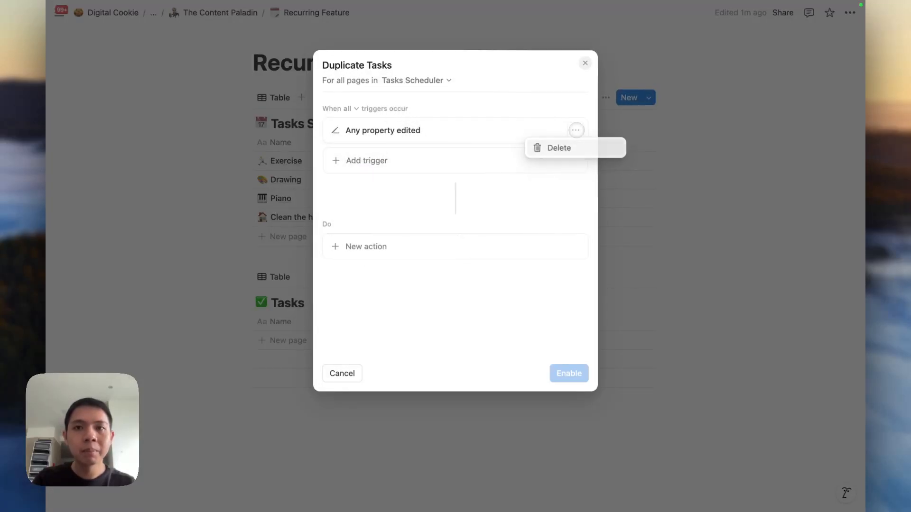
left_click(398, 129)
left_click(356, 111)
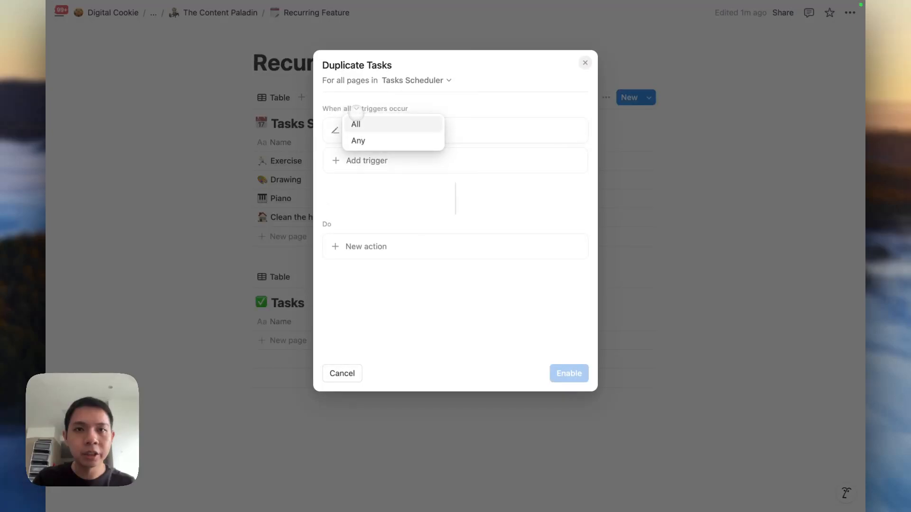
left_click(382, 165)
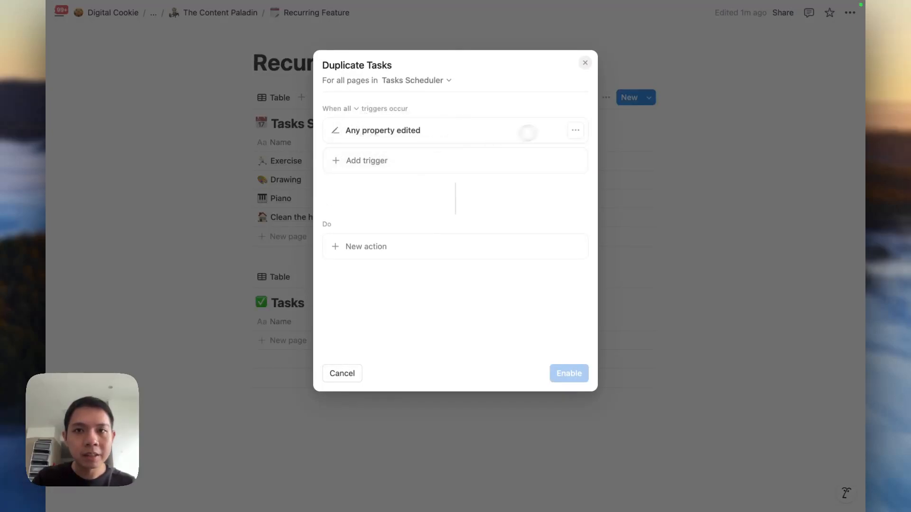
left_click(575, 130)
left_click(554, 147)
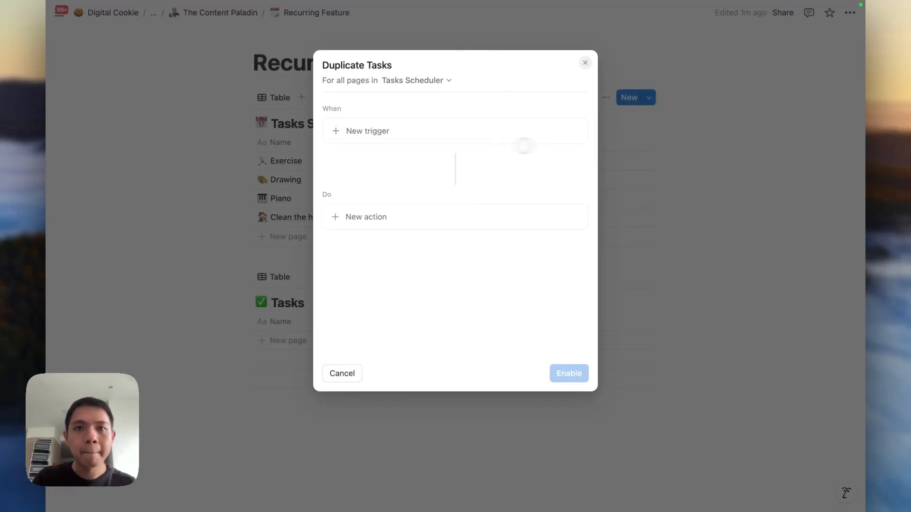
Set the trigger to fire when Duplicate is set to checked.
left_click(390, 135)
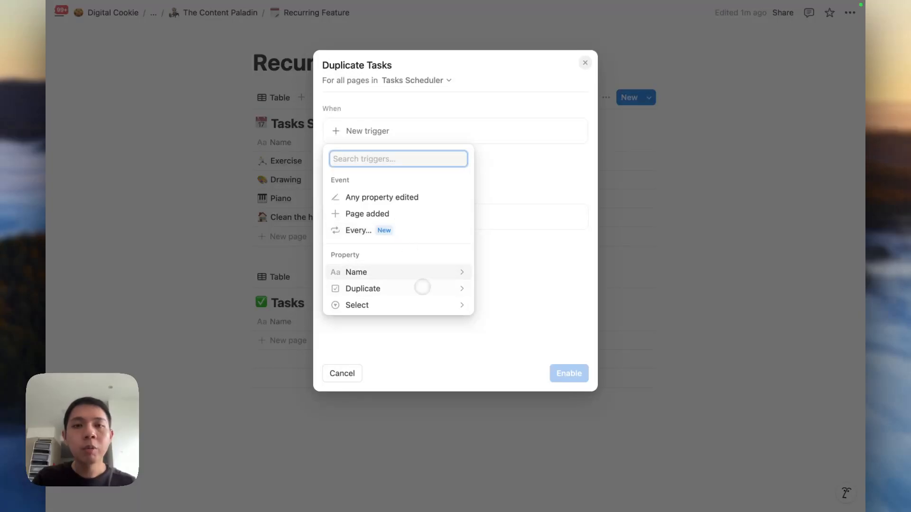
left_click(510, 171)
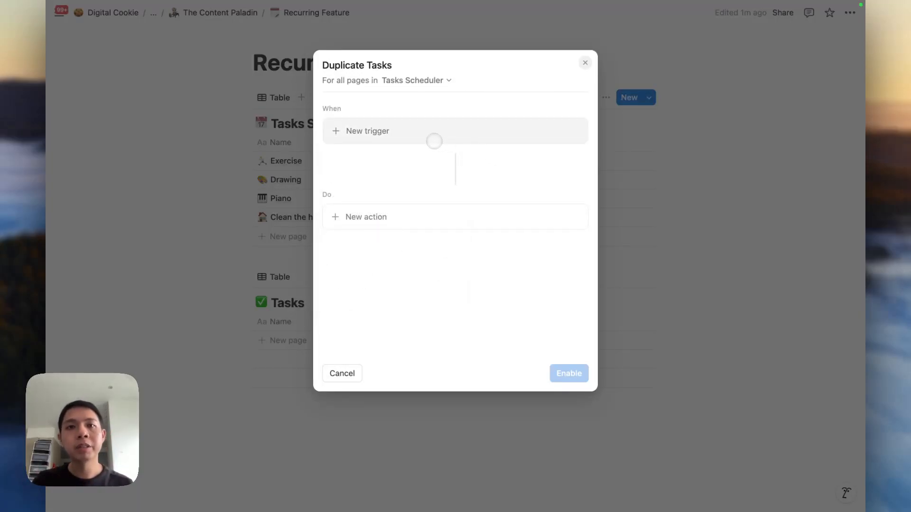
left_click(434, 140)
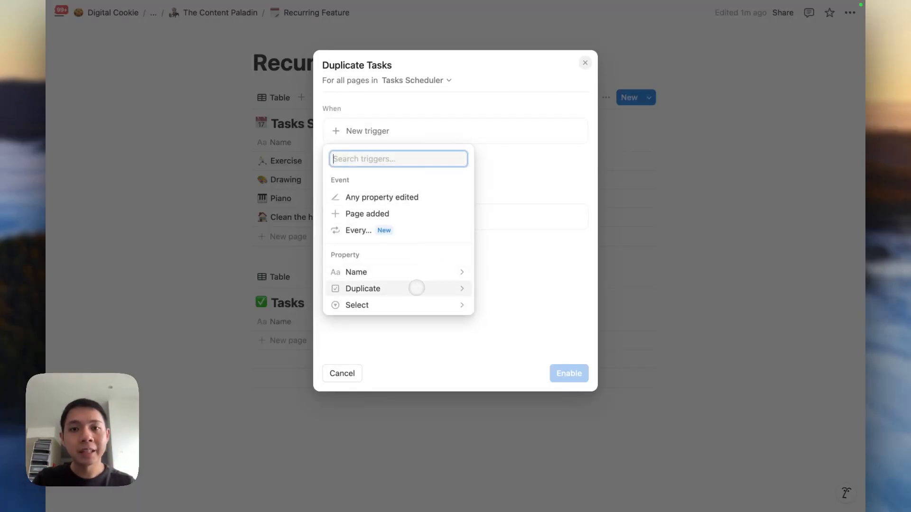
left_click(416, 287)
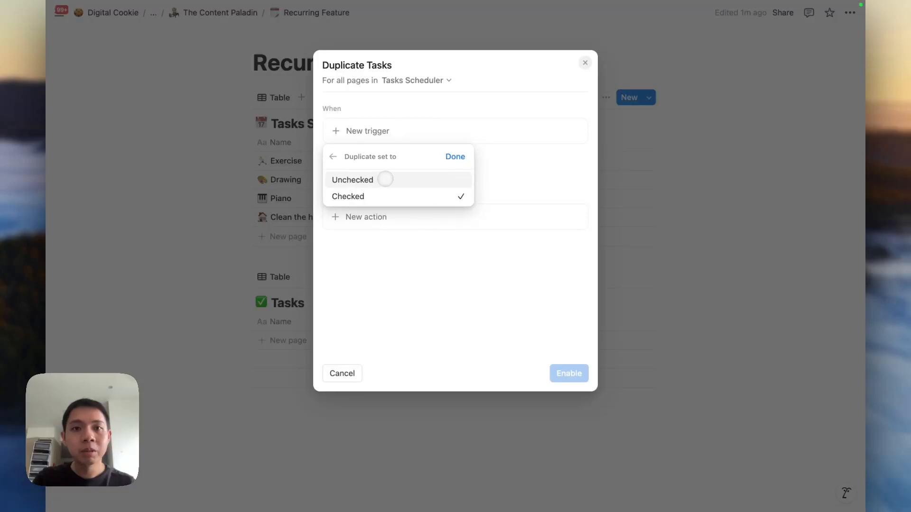
left_click(398, 194)
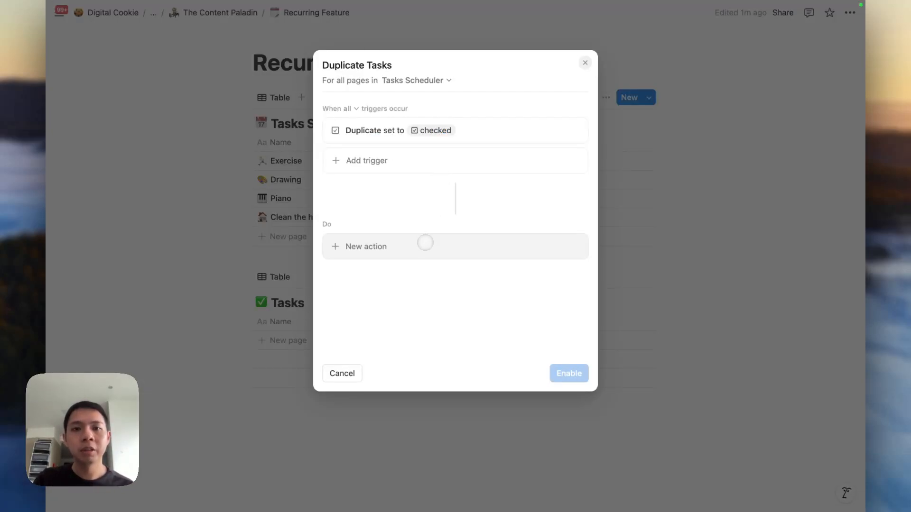
Add an action that adds a page to the Tasks database.
left_click(425, 243)
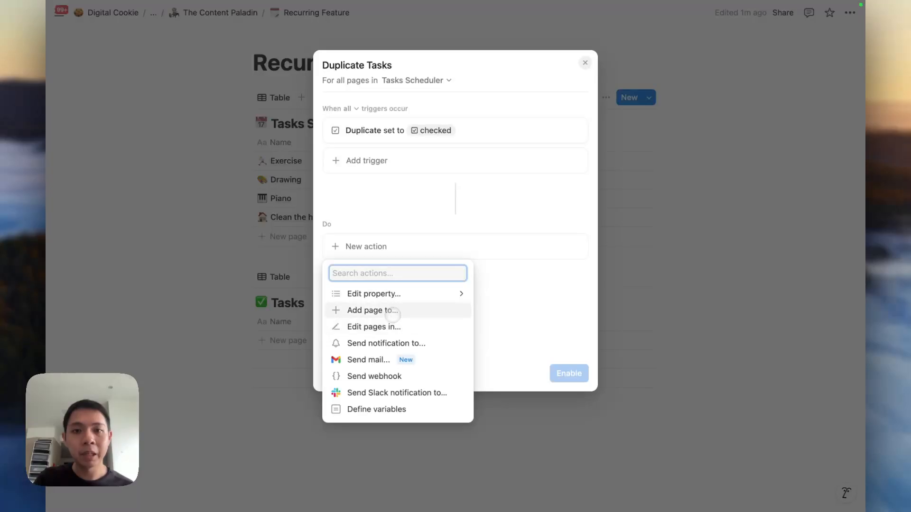
left_click(392, 311)
left_click(427, 245)
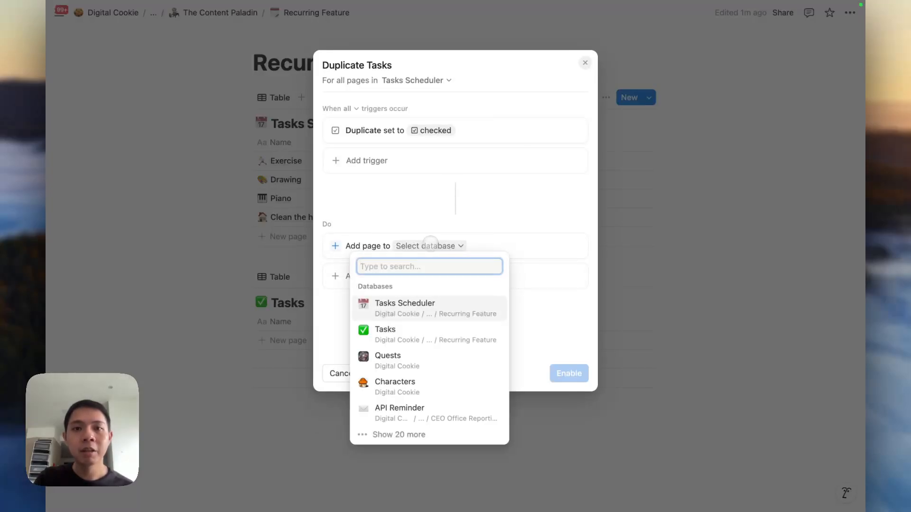
left_click(389, 335)
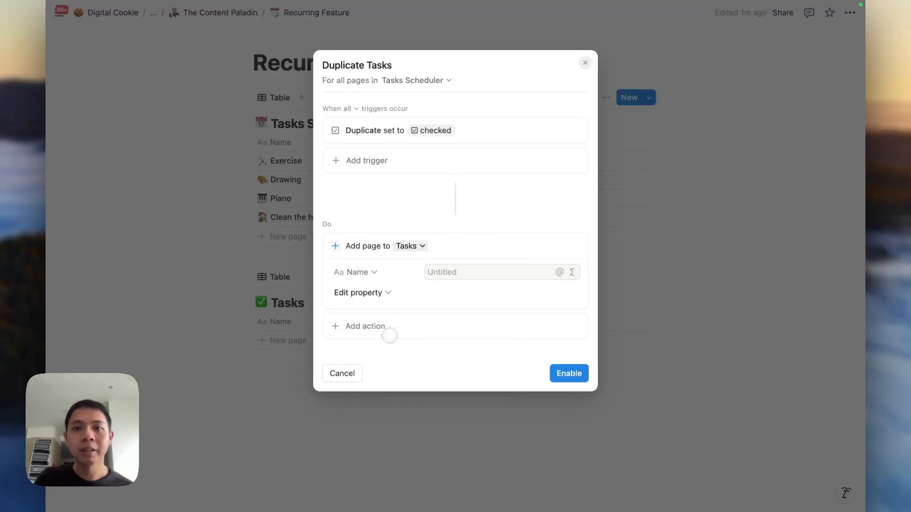
Set the new Tasks page's name to the formula Trigger page.Name.
left_click(453, 274)
left_click(571, 272)
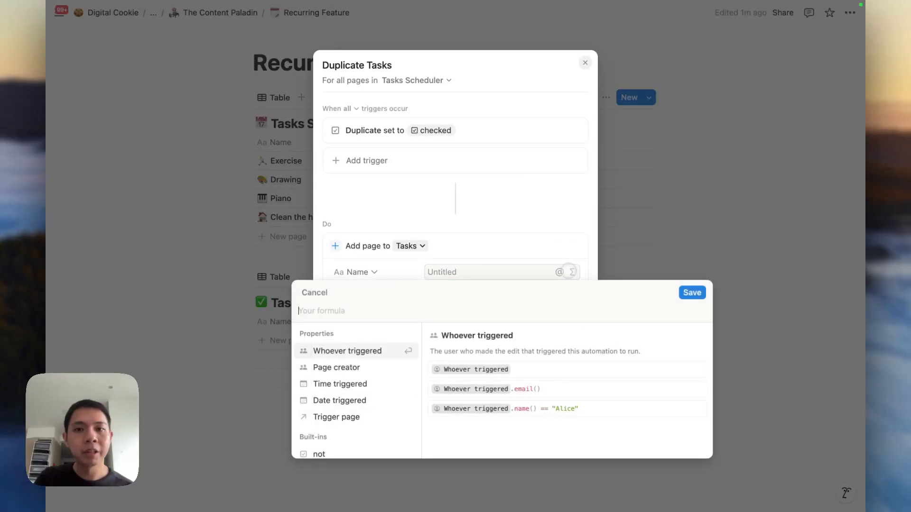
left_click(341, 417)
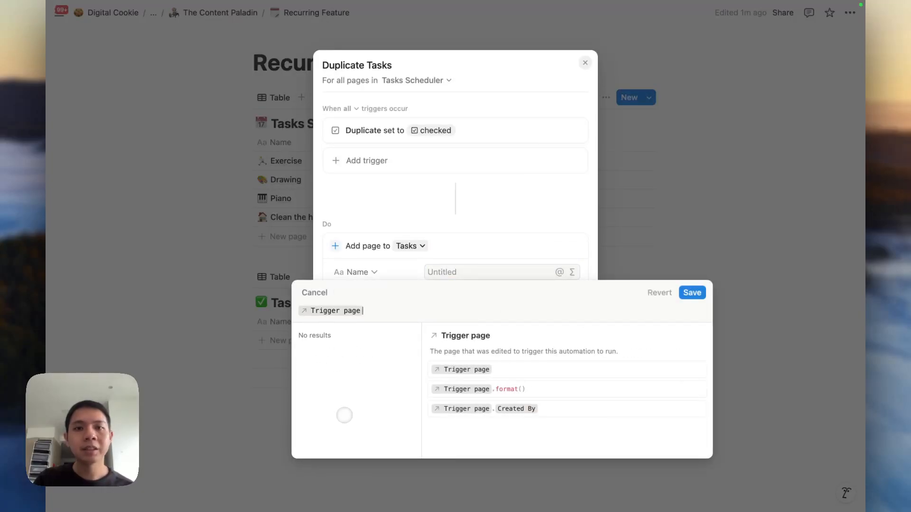
type(".nam")
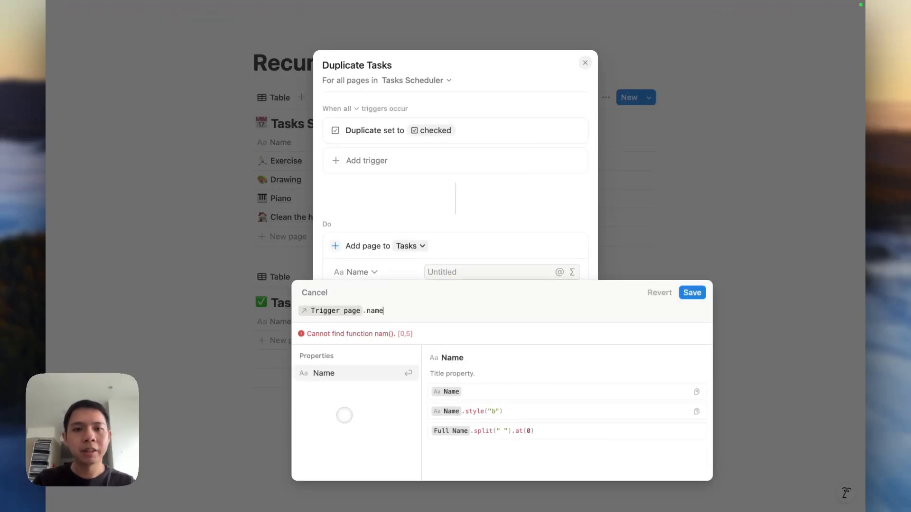
type("e")
key("Return")
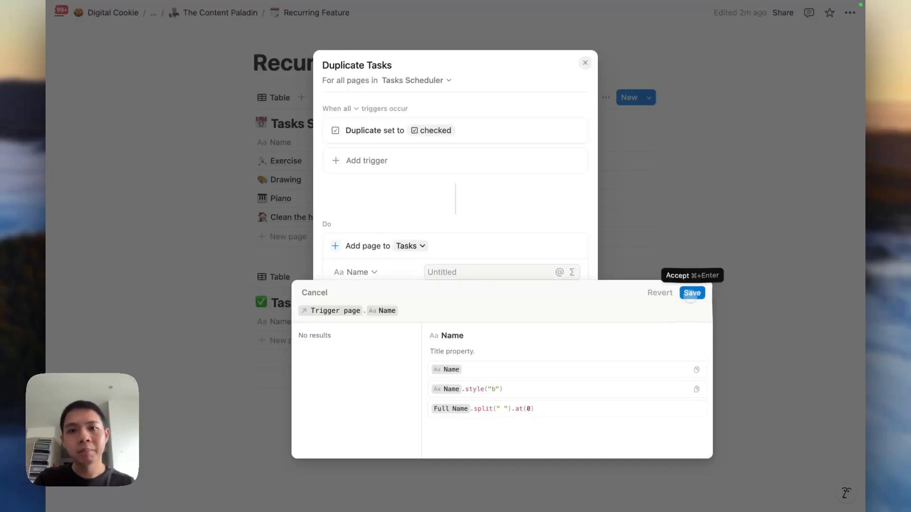
left_click(691, 293)
Enable the Duplicate Tasks automation without adding other properties.
left_click(373, 295)
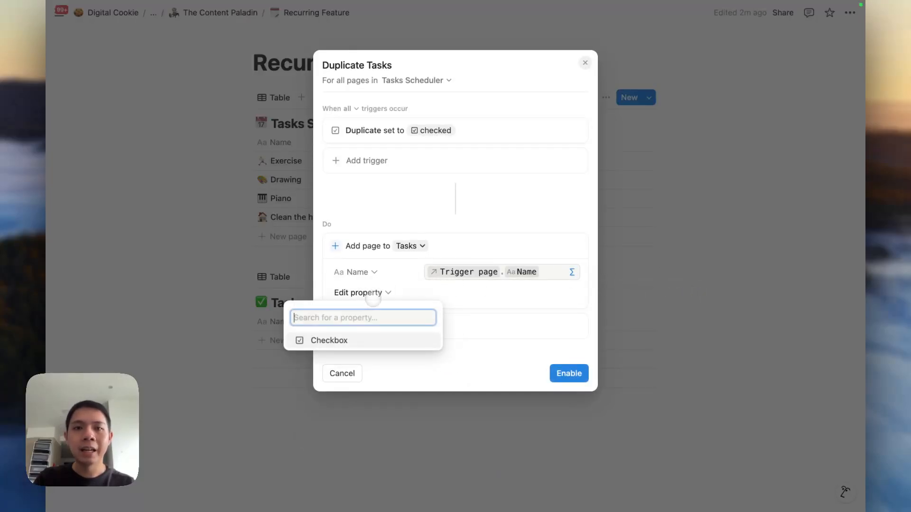
left_click(488, 307)
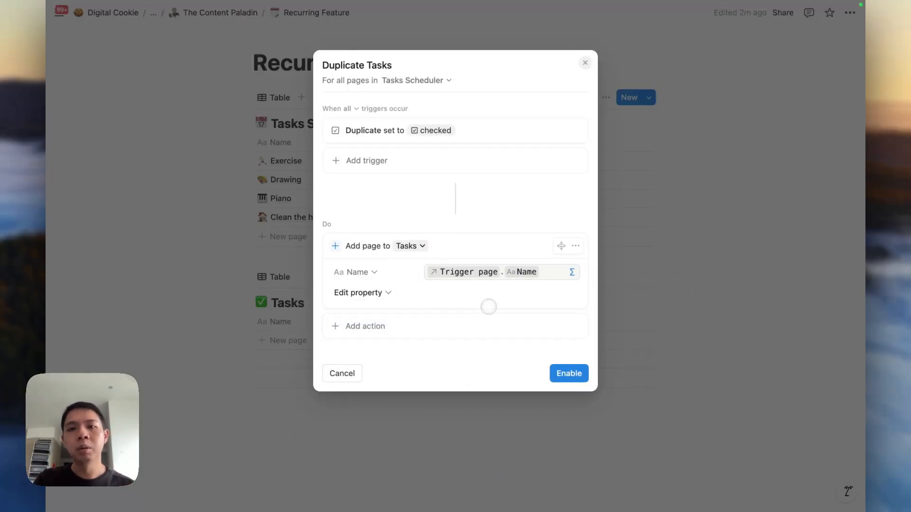
left_click(558, 370)
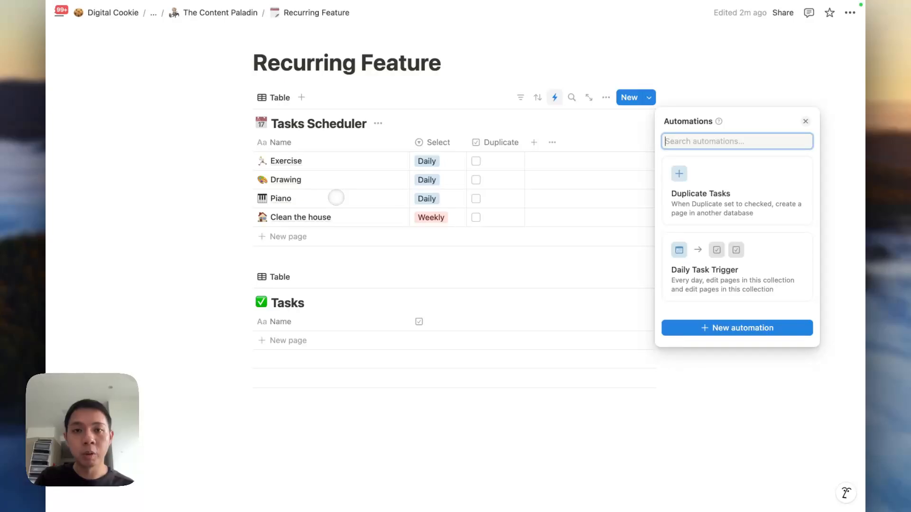
Close the automations list and check Duplicate on the Exercise row.
left_click(335, 197)
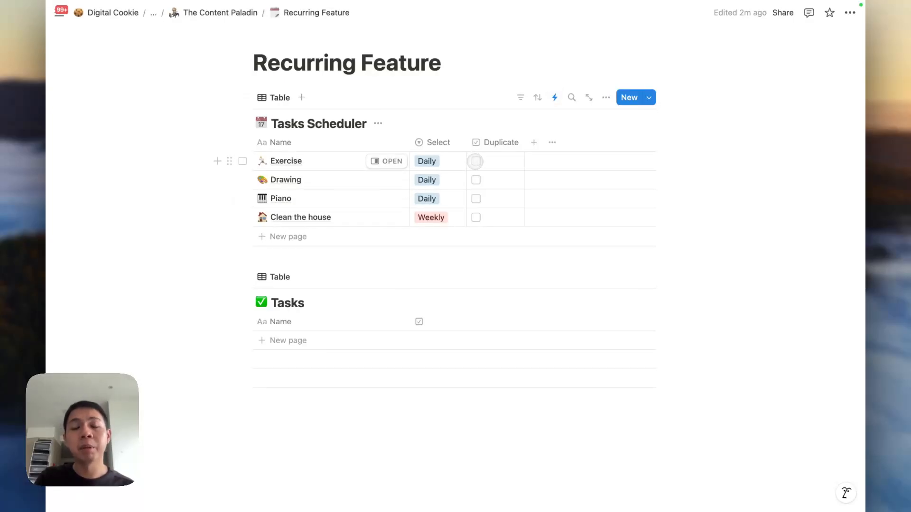
left_click(475, 161)
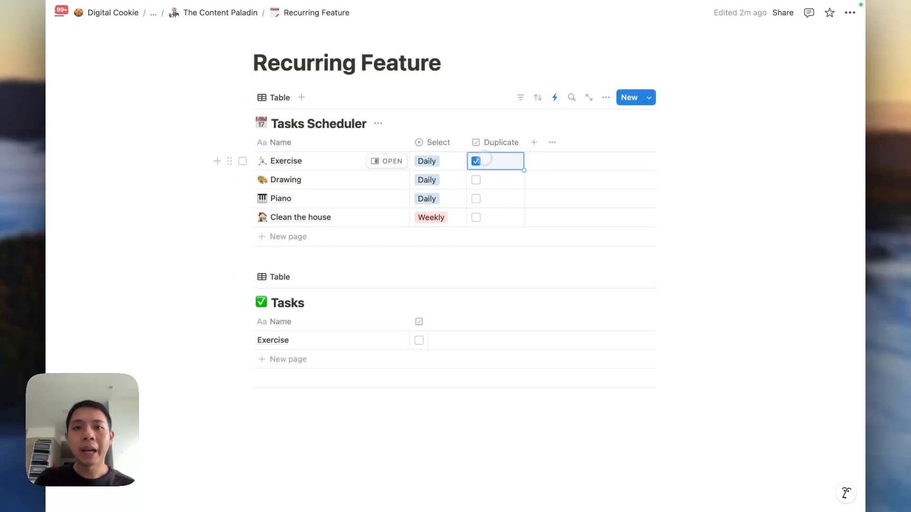
Duplicate the Drawing and Piano rows and rename the Drawing copy to 'Fencing'.
left_click(242, 198)
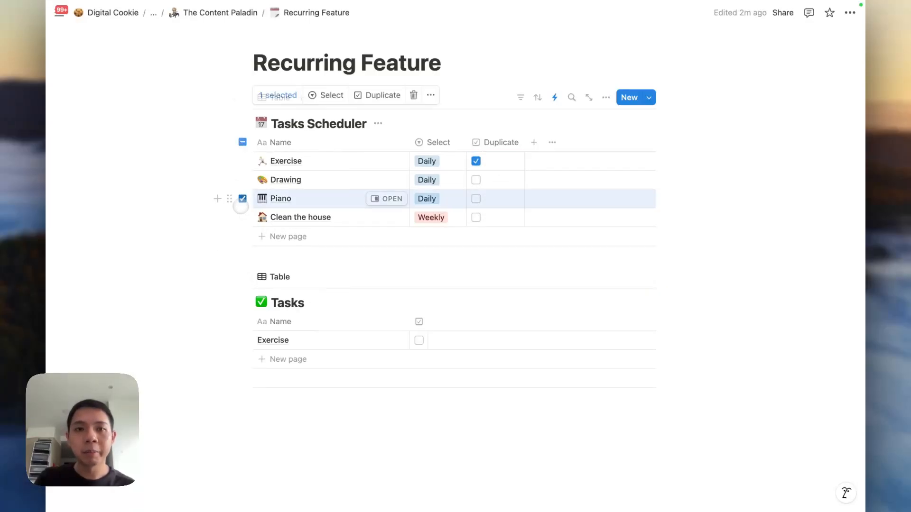
left_click(242, 180)
key("super+d")
left_click(283, 217)
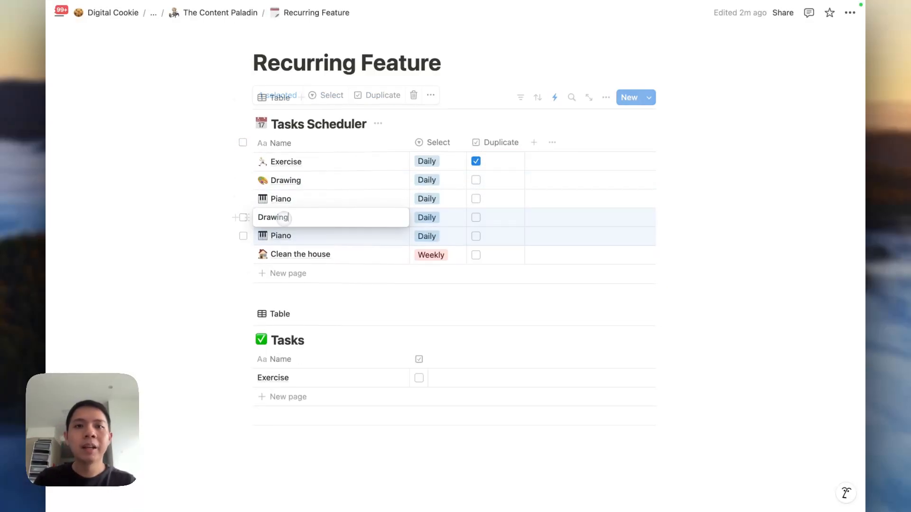
key("super+a")
type("Fencing")
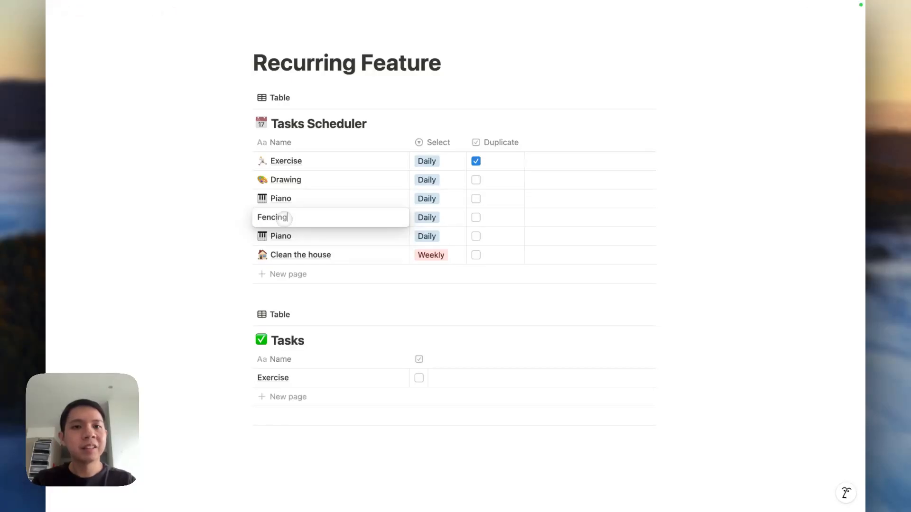
key("Return")
Rename the Piano copy to 'Hiking'.
left_click(283, 236)
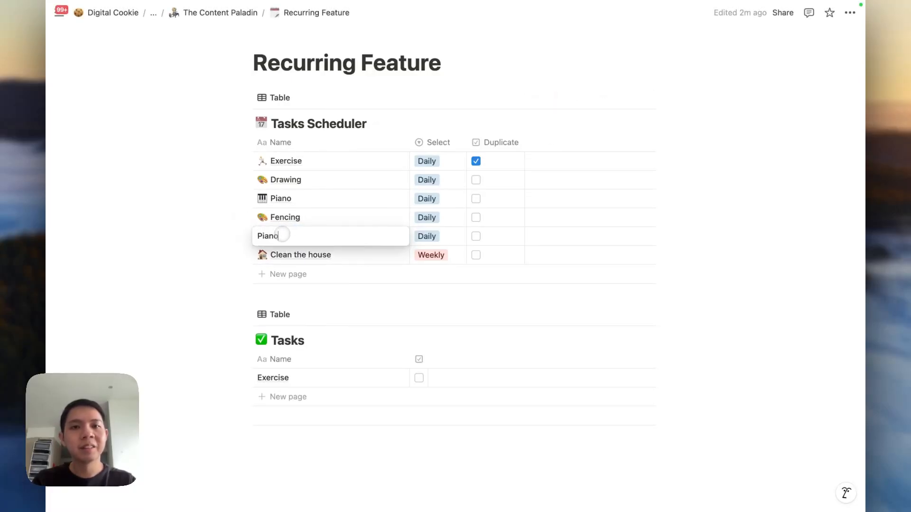
key("super+a")
type("Hiking")
key("Return")
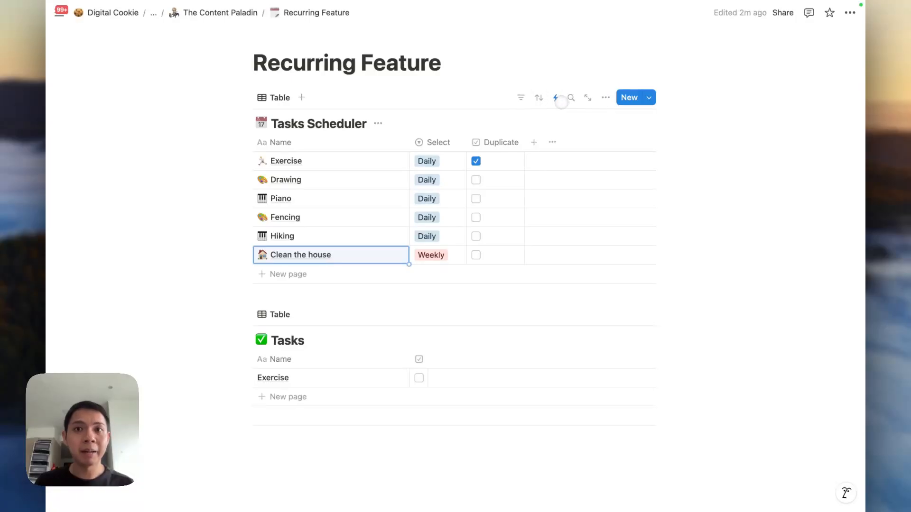
left_click(560, 99)
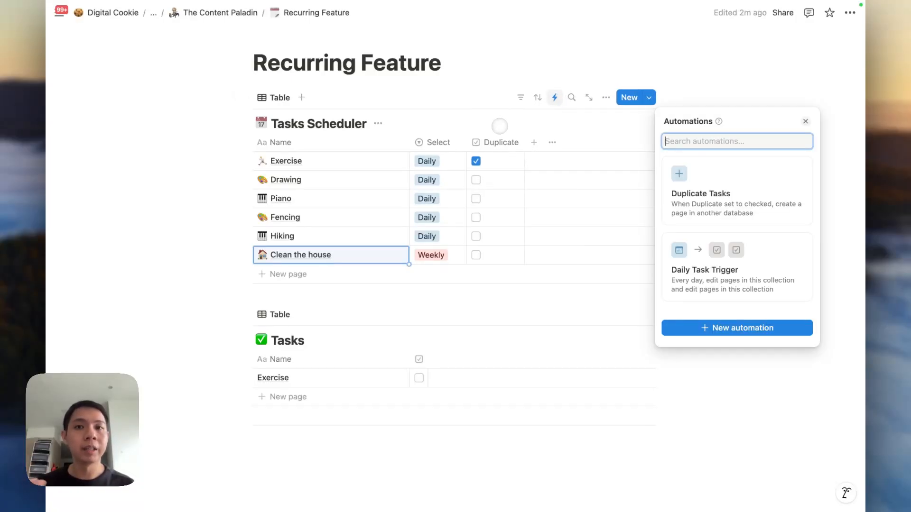